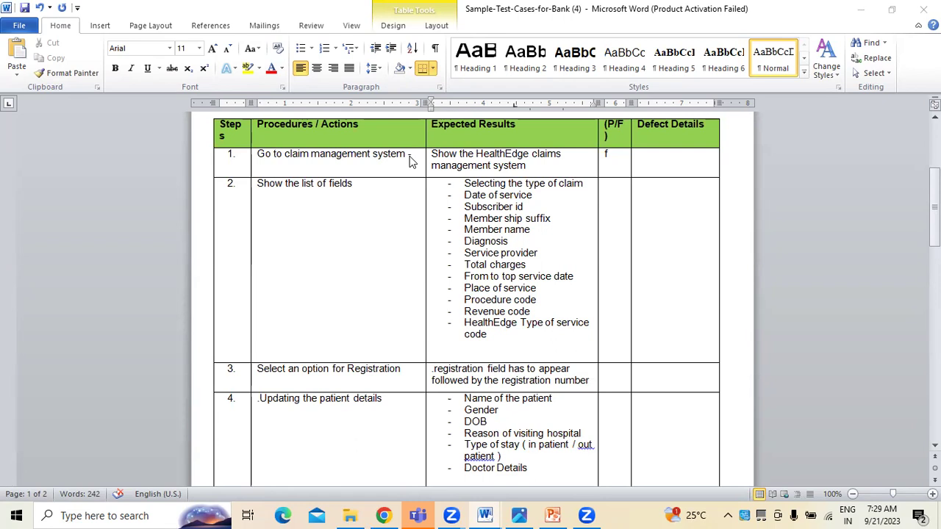
# Enter "837i process to the clearing house where claim scrubber" as the expected result of row 8, Process this to clearing House.
pyautogui.scroll(-15, 394, 262)
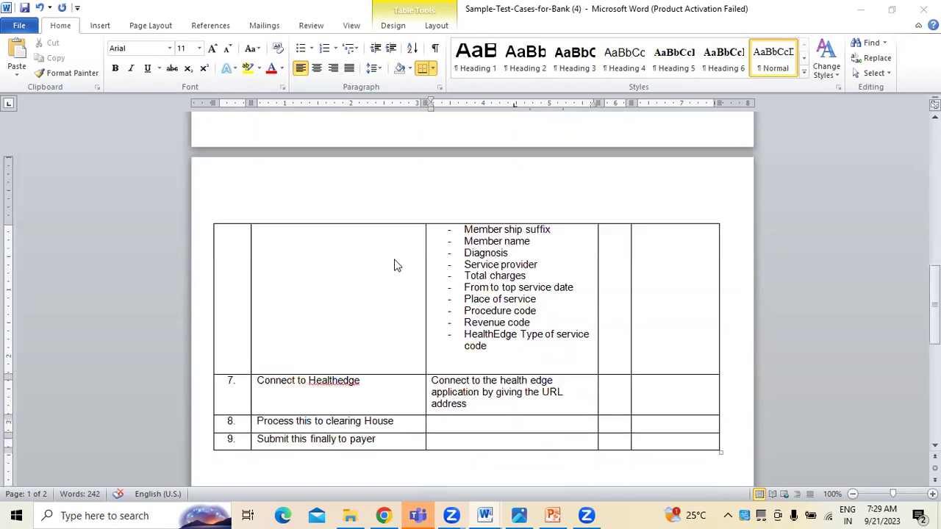
pyautogui.scroll(-2, 394, 265)
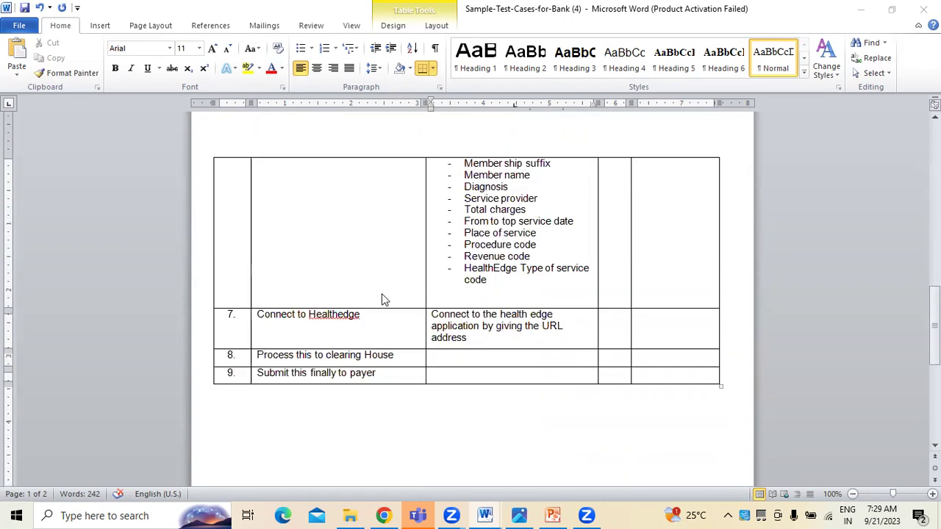
pyautogui.click(485, 336)
pyautogui.click(449, 358)
pyautogui.write('837i pro')
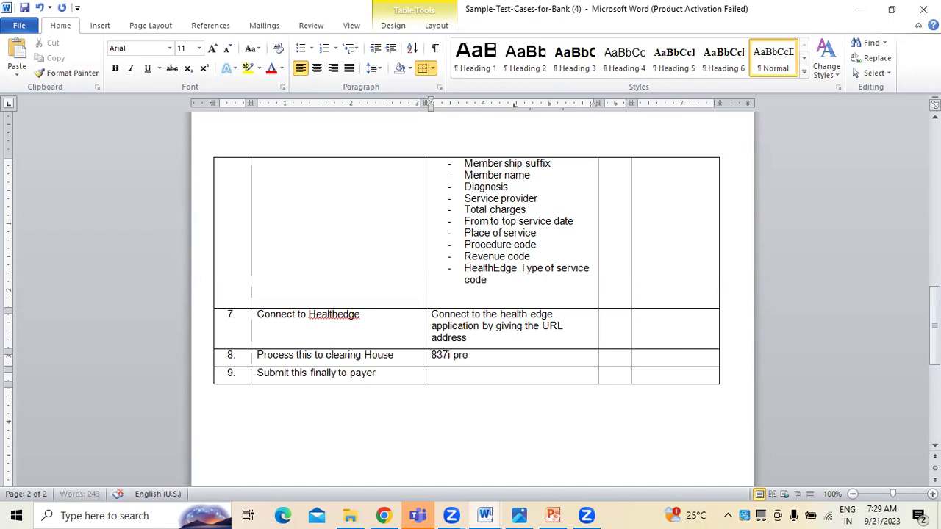
pyautogui.write('cess to the cleari')
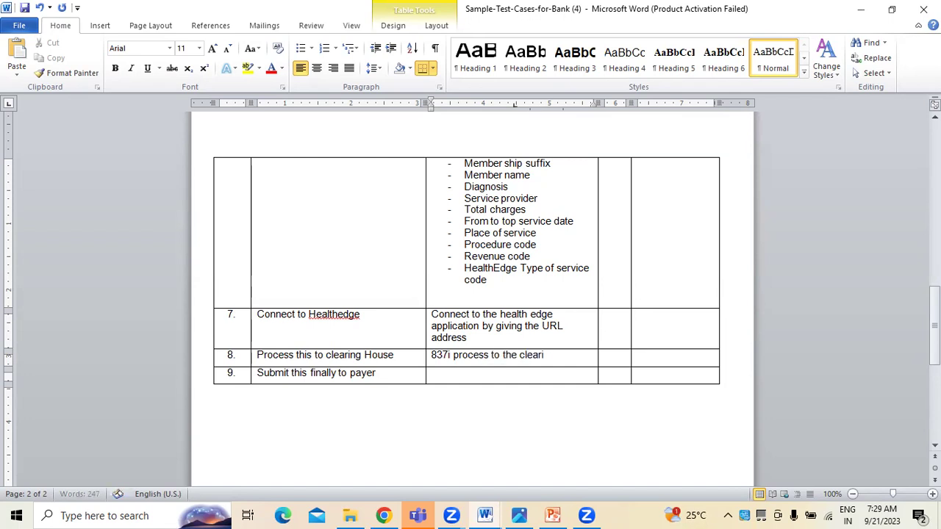
pyautogui.write('ng house whe')
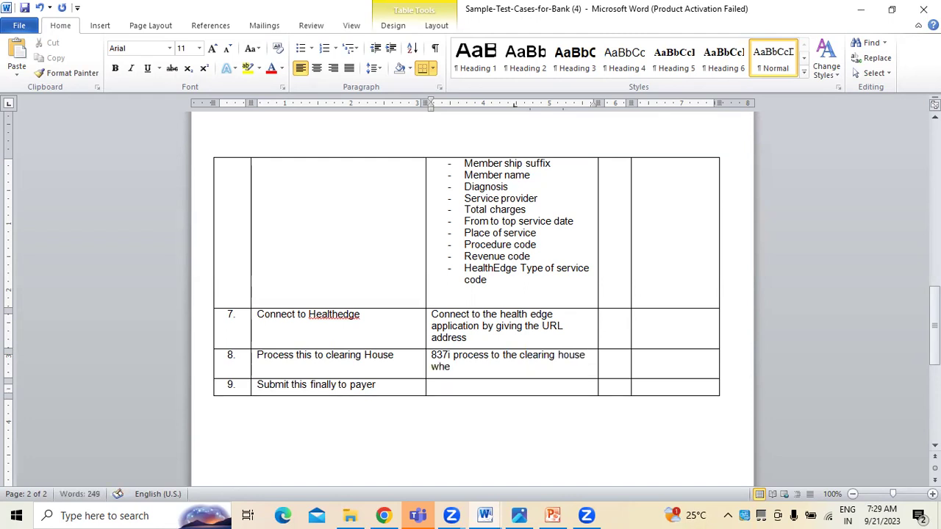
pyautogui.write('re claim scrubber')
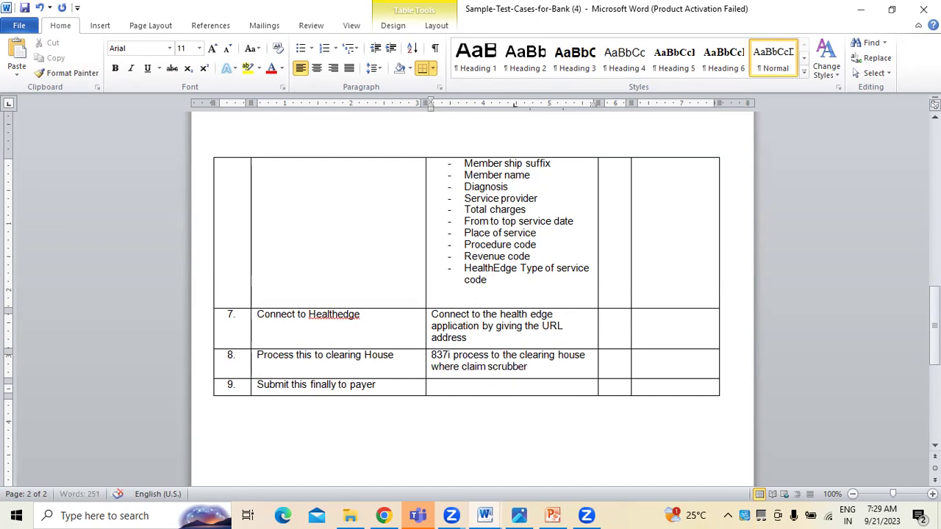
pyautogui.write(' has to perfrom')
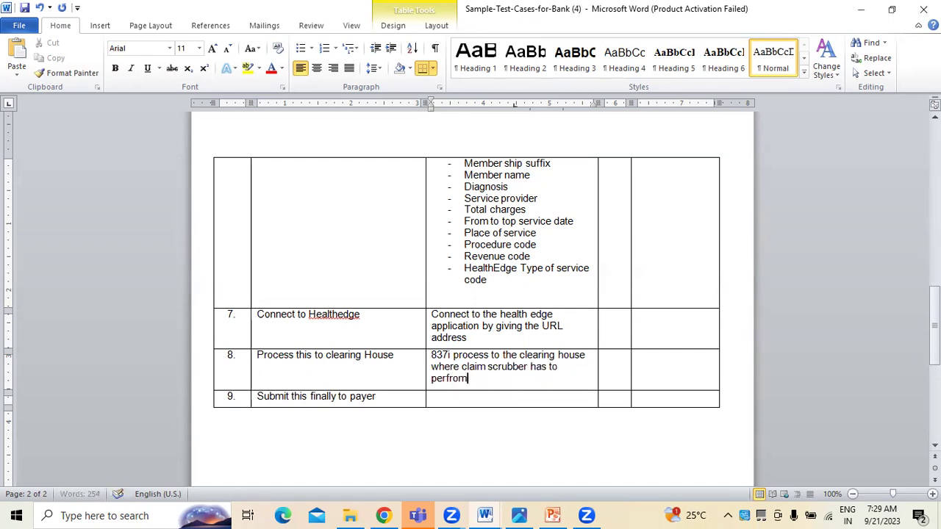
pyautogui.press('BackSpace')
pyautogui.press('BackSpace')
pyautogui.press('BackSpace')
pyautogui.press('BackSpace')
pyautogui.press('BackSpace')
pyautogui.press('BackSpace')
pyautogui.press('BackSpace')
pyautogui.press('BackSpace')
pyautogui.press('BackSpace')
pyautogui.press('BackSpace')
pyautogui.press('BackSpace')
pyautogui.press('BackSpace')
pyautogui.press('BackSpace')
pyautogui.press('BackSpace')
pyautogui.press('BackSpace')
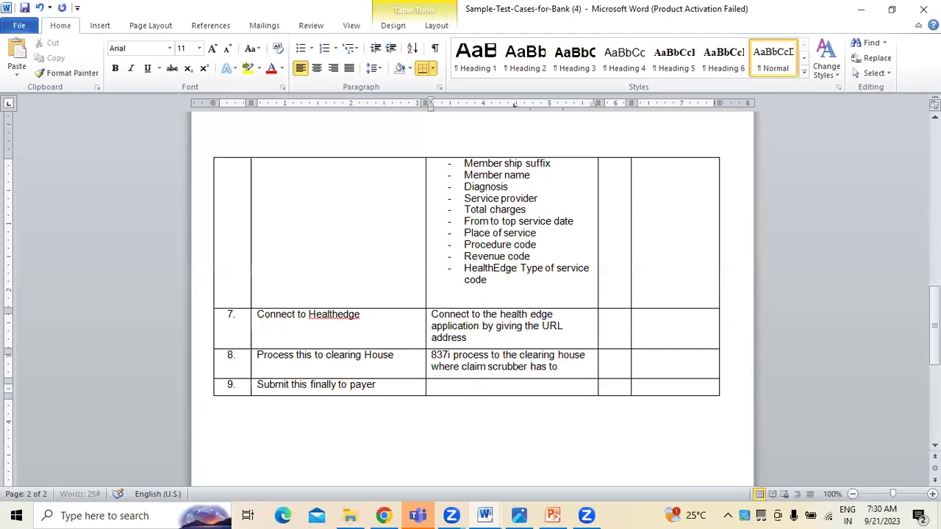
# Complete the expected result of row 8 with "to happen. Details as follows :-".
pyautogui.write('to heppend')
pyautogui.press('BackSpace')
pyautogui.press('BackSpace')
pyautogui.write('. det')
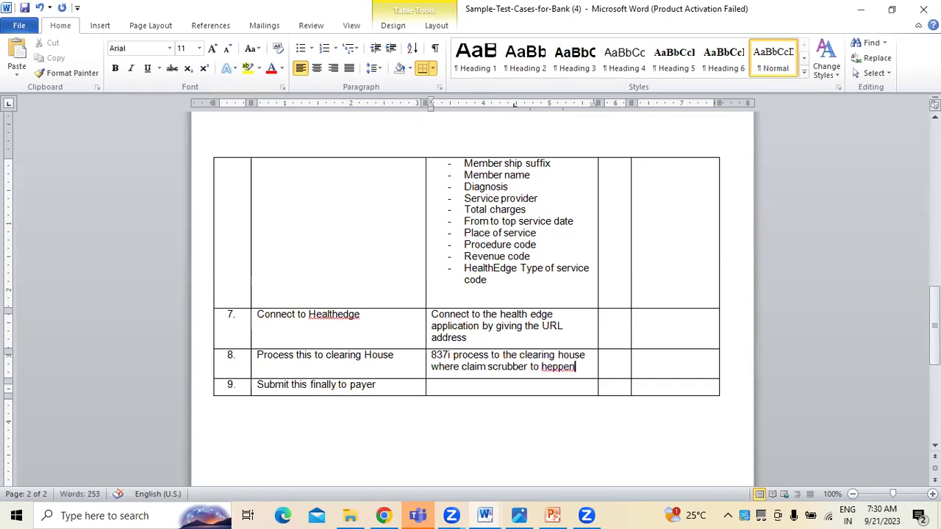
pyautogui.write('ail')
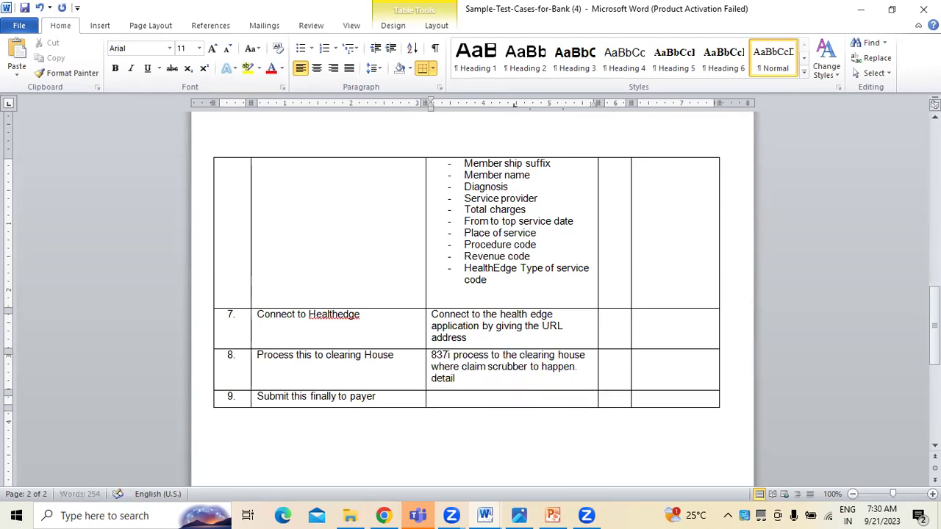
pyautogui.write('s as follows :-')
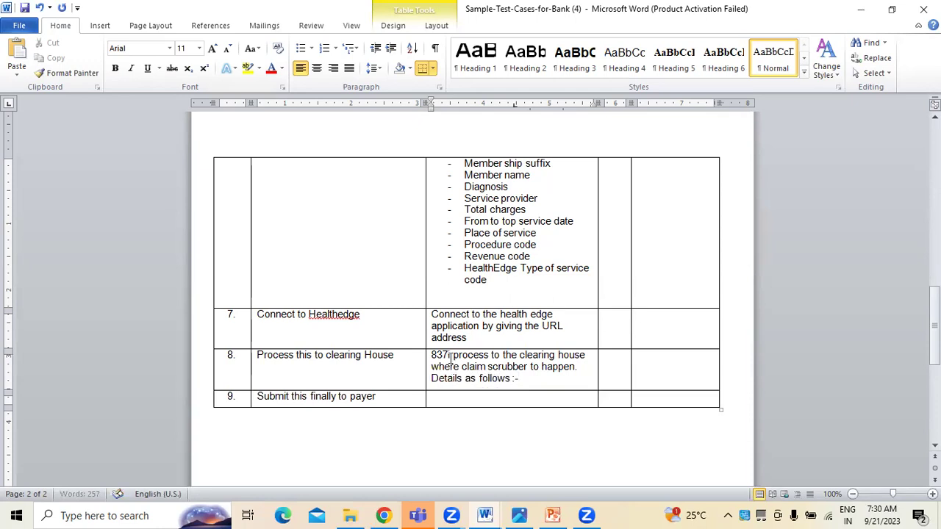
# Add the lines "Patient name" and "Validity of insurance" beneath "Details as follows" in row 8.
pyautogui.press('Return')
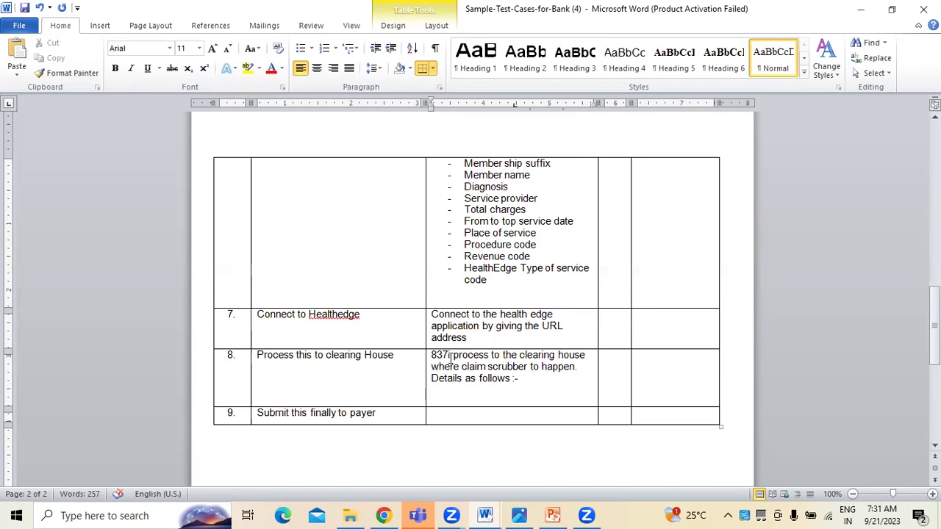
pyautogui.write('patient name')
pyautogui.press('Return')
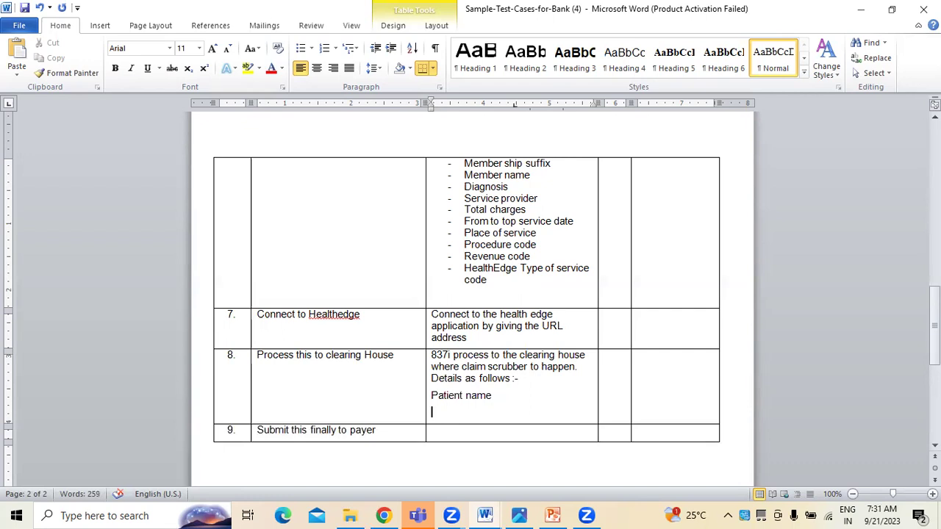
pyautogui.write('validity of insurance')
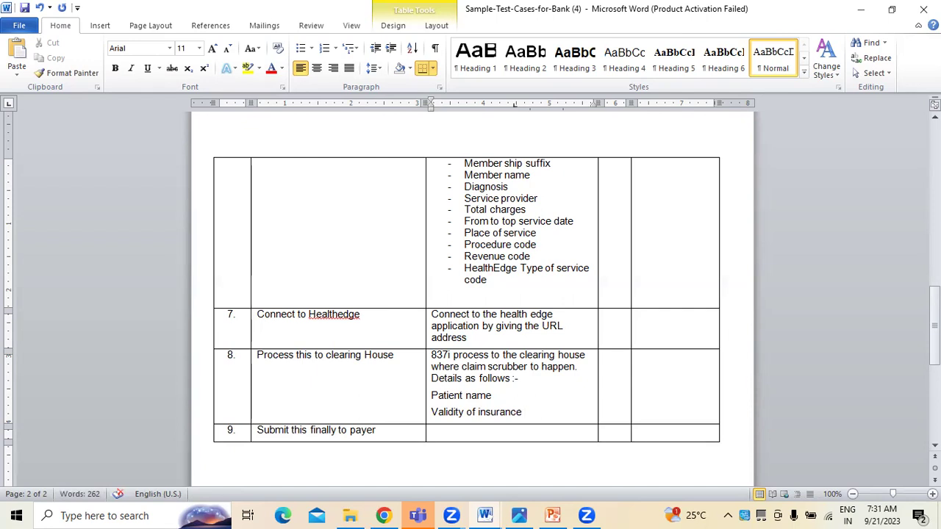
# Insert the line "Type of insurance" between "Patient name" and "Validity of insurance".
pyautogui.press('Up')
pyautogui.press('Return')
pyautogui.write('Tyoe of')
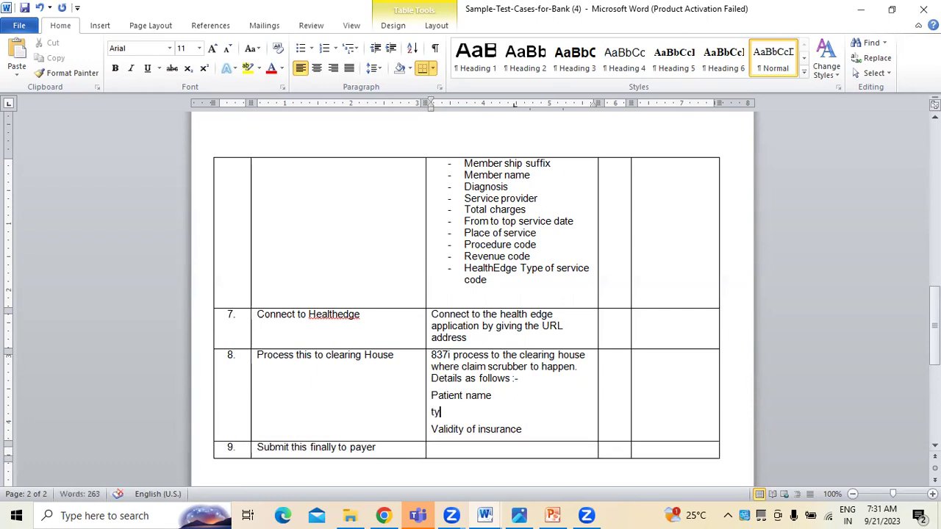
pyautogui.press('BackSpace')
pyautogui.press('BackSpace')
pyautogui.press('BackSpace')
pyautogui.press('BackSpace')
pyautogui.press('BackSpace')
pyautogui.write('pe of in')
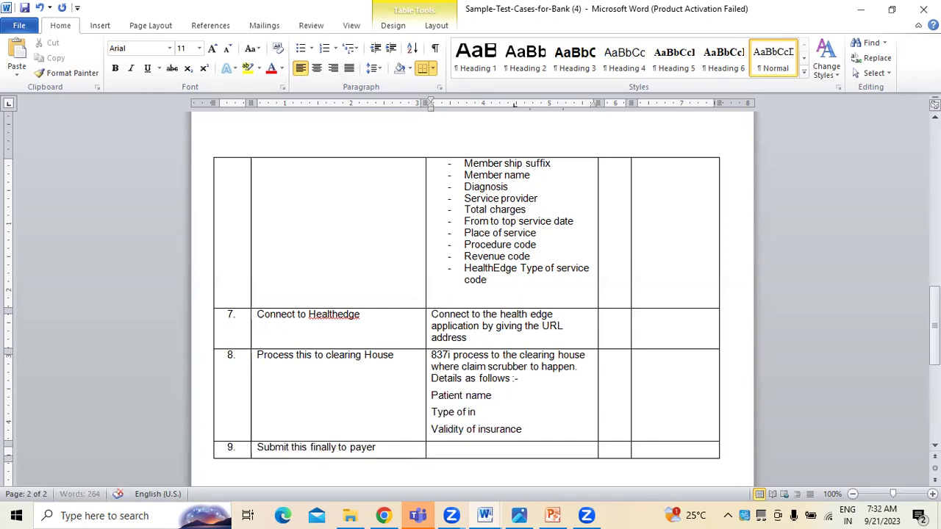
pyautogui.write('surance')
# Add the lines "Subscriber id" and "Procedure code / codes" beneath "Validity of insurance".
pyautogui.press('Return')
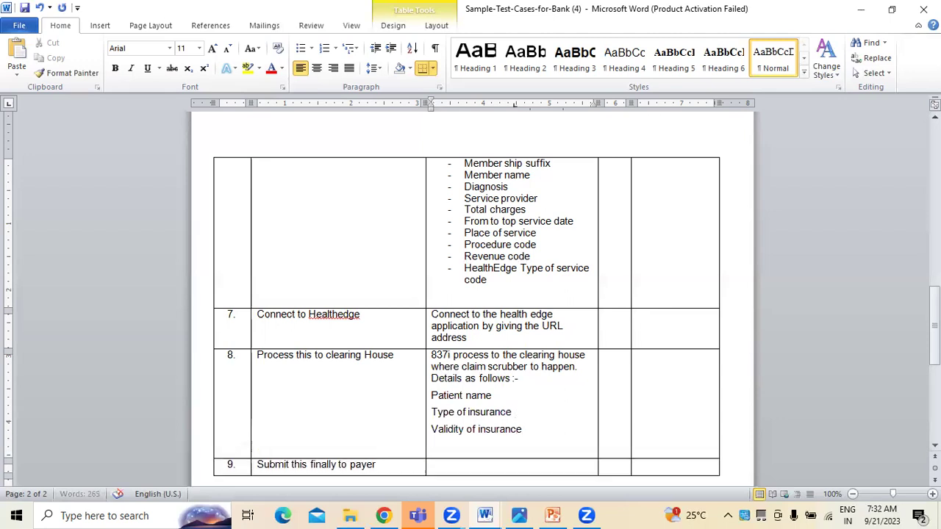
pyautogui.write('subscriber id')
pyautogui.press('Return')
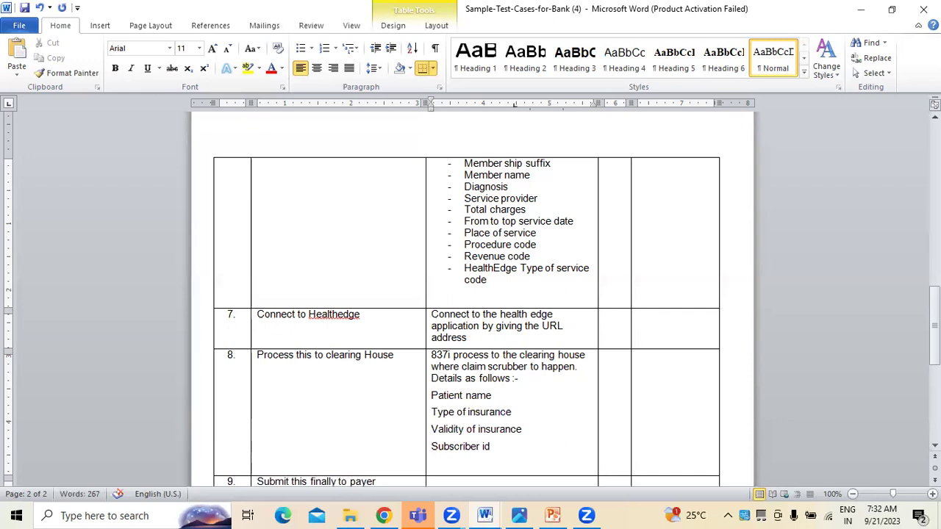
pyautogui.write('procedur')
pyautogui.write('code / cvodes')
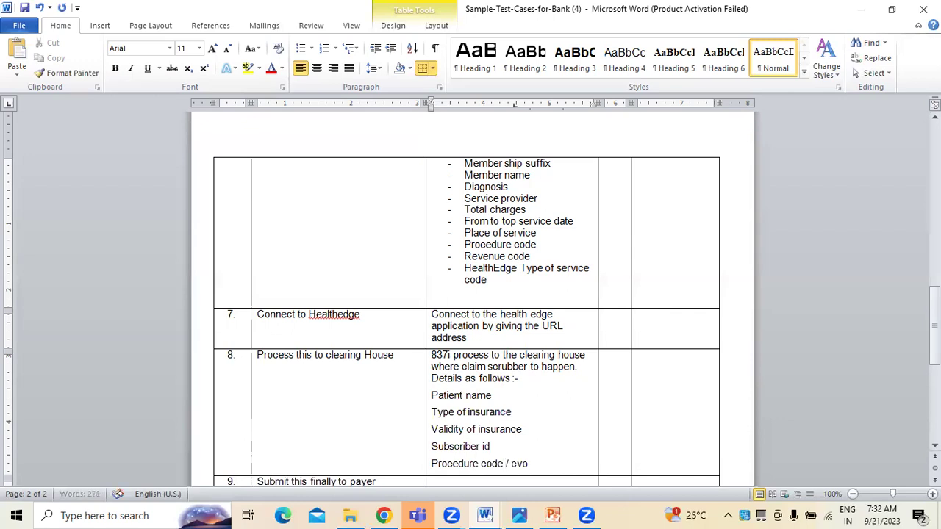
pyautogui.press('BackSpace')
pyautogui.press('BackSpace')
pyautogui.press('BackSpace')
pyautogui.press('BackSpace')
pyautogui.press('BackSpace')
pyautogui.write('odes')
# Continue the row 8 details with the lines "Diagnosis code / codes", "Doctor name and details" and "Date of service : from and to".
pyautogui.press('Return')
pyautogui.write('D')
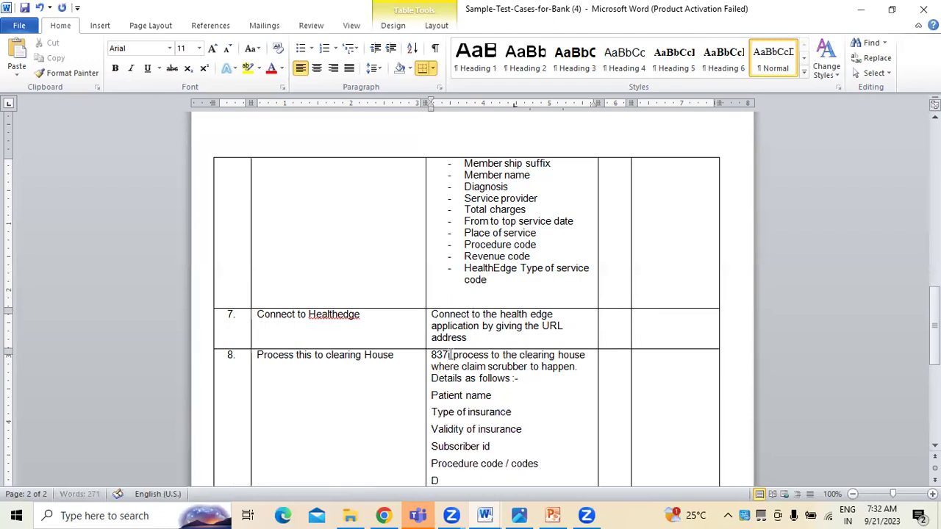
pyautogui.write('iagnosis cod')
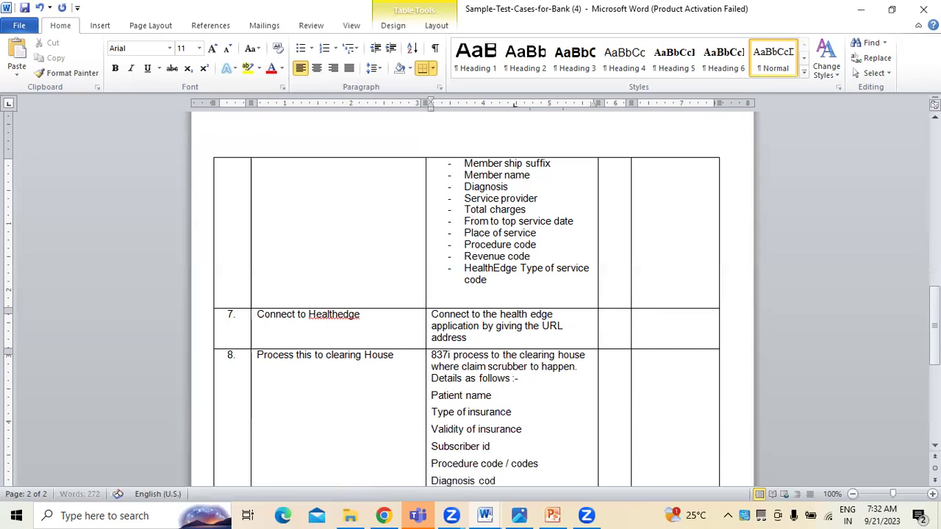
pyautogui.write('e / codes')
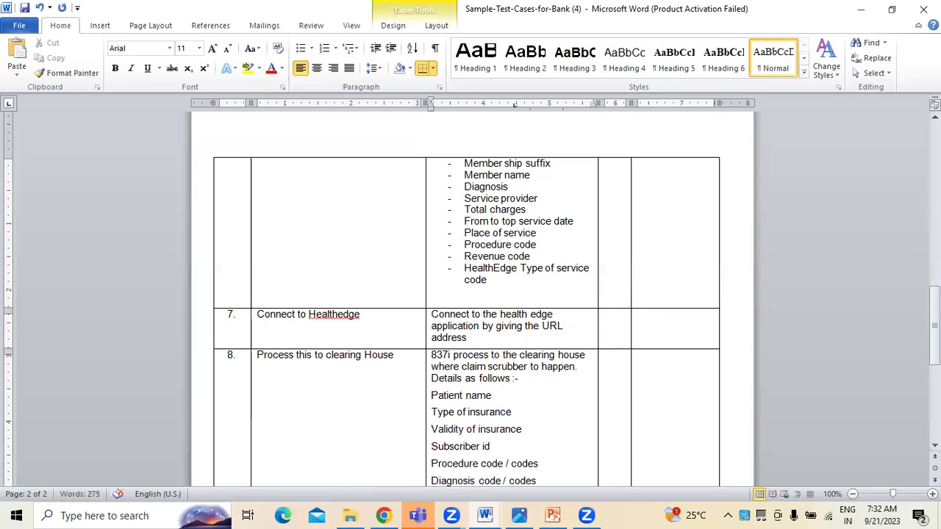
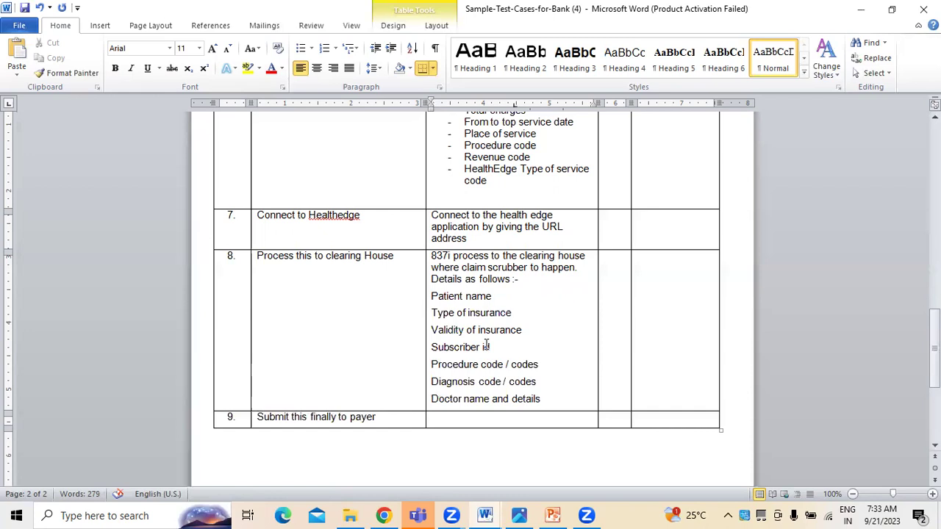
pyautogui.press('Return')
pyautogui.write('Date of service ')
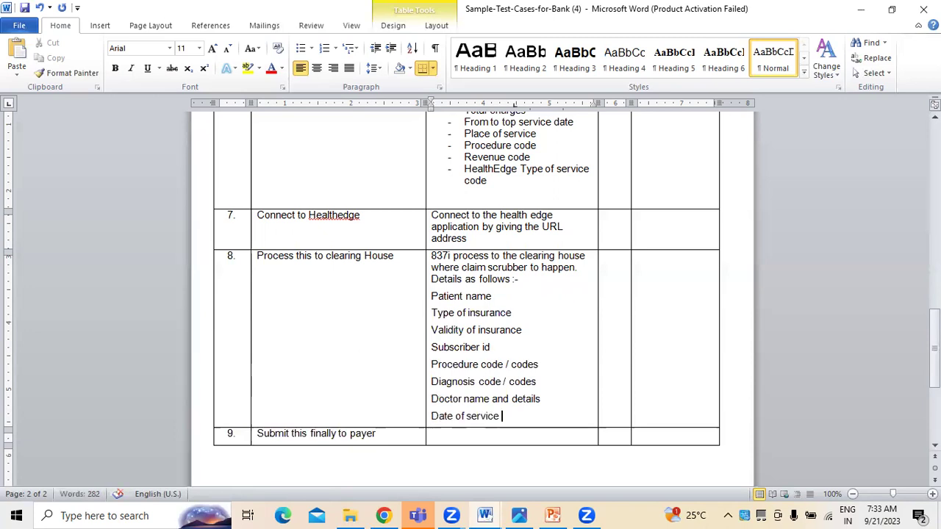
pyautogui.write(': from and to')
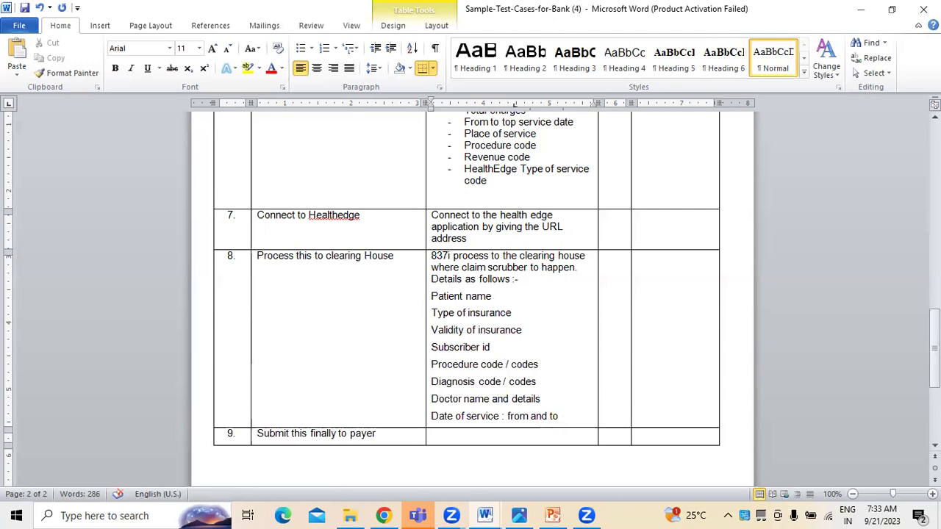
# Add the lines "Service provider" and "Place of service" beneath the date of service, followed by an empty line.
pyautogui.press('Return')
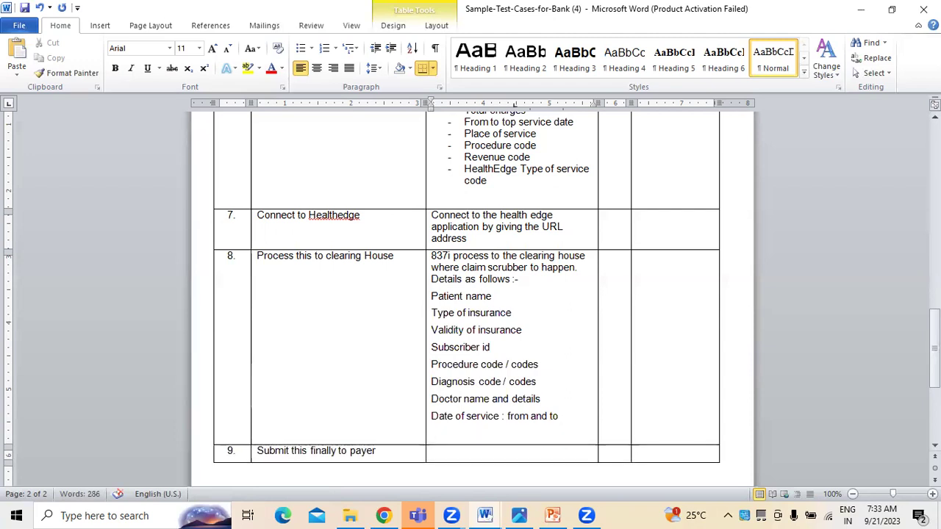
pyautogui.scroll(2, 605, 209)
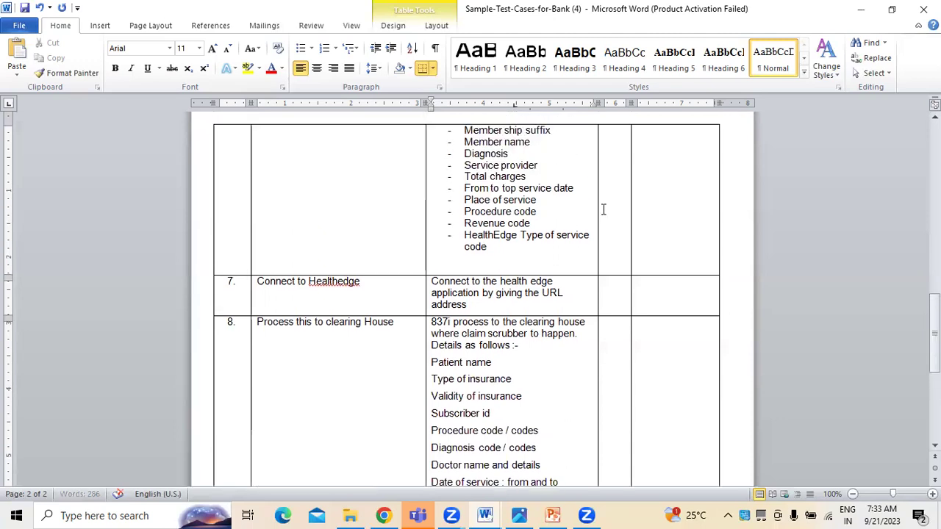
pyautogui.scroll(-3, 546, 188)
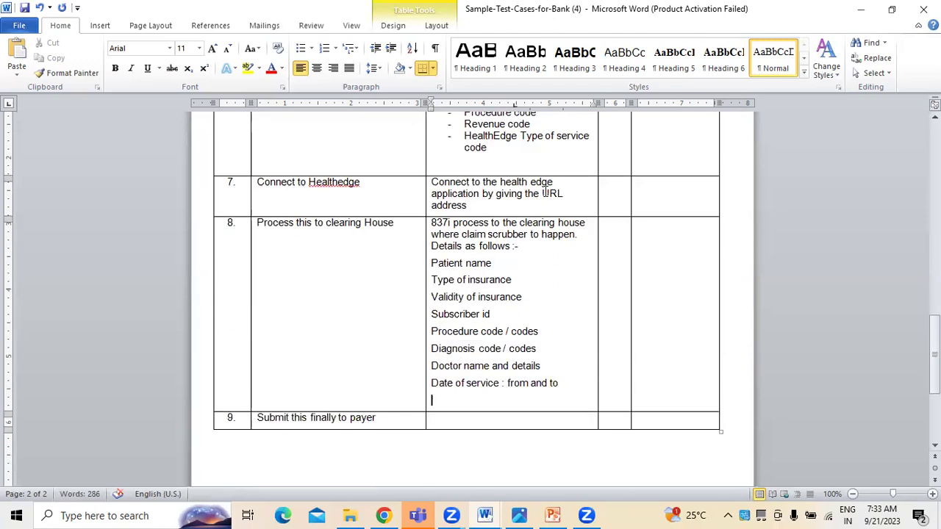
pyautogui.write('service en')
pyautogui.press('BackSpace')
pyautogui.press('BackSpace')
pyautogui.press('BackSpace')
pyautogui.write('epro')
pyautogui.press('BackSpace')
pyautogui.press('BackSpace')
pyautogui.press('BackSpace')
pyautogui.press('BackSpace')
pyautogui.press('BackSpace')
pyautogui.write('provider')
pyautogui.press('Return')
pyautogui.press('Return')
pyautogui.press('Up')
pyautogui.write('place of service')
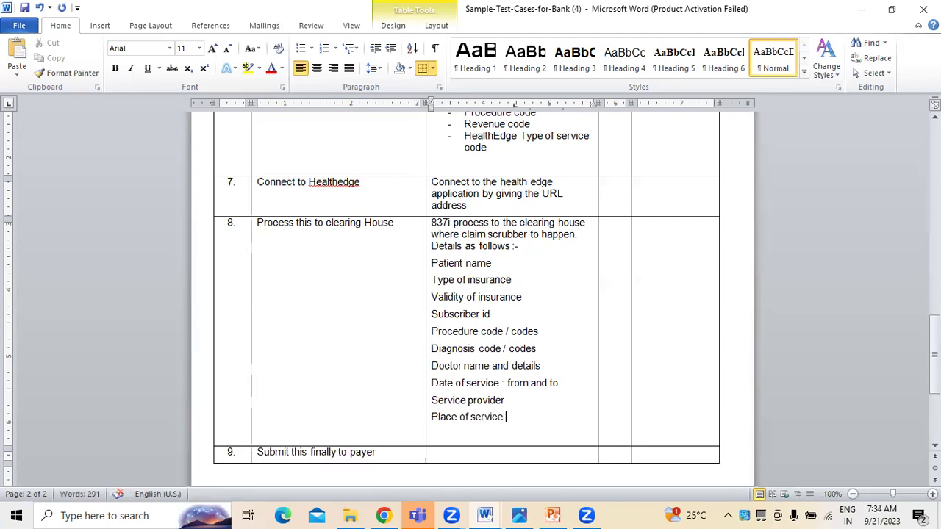
pyautogui.press('Return')
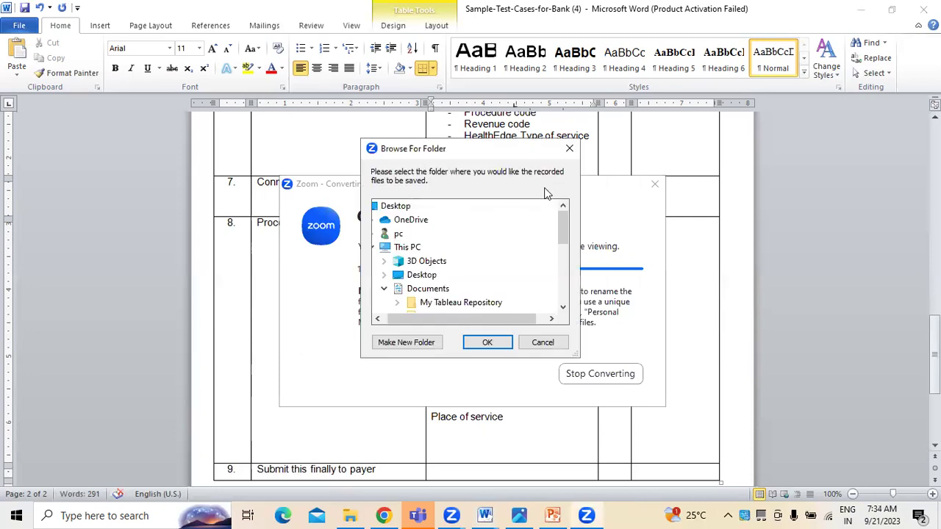
# Expand the BA folder on New Volume (D:) as the location for the recorded files.
pyautogui.moveTo(563, 218); pyautogui.dragTo(572, 278)
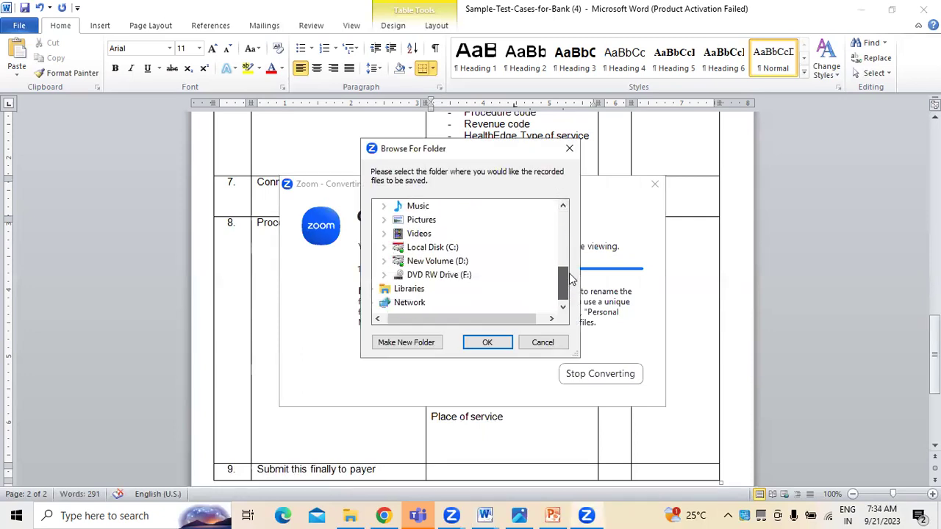
pyautogui.click(459, 263)
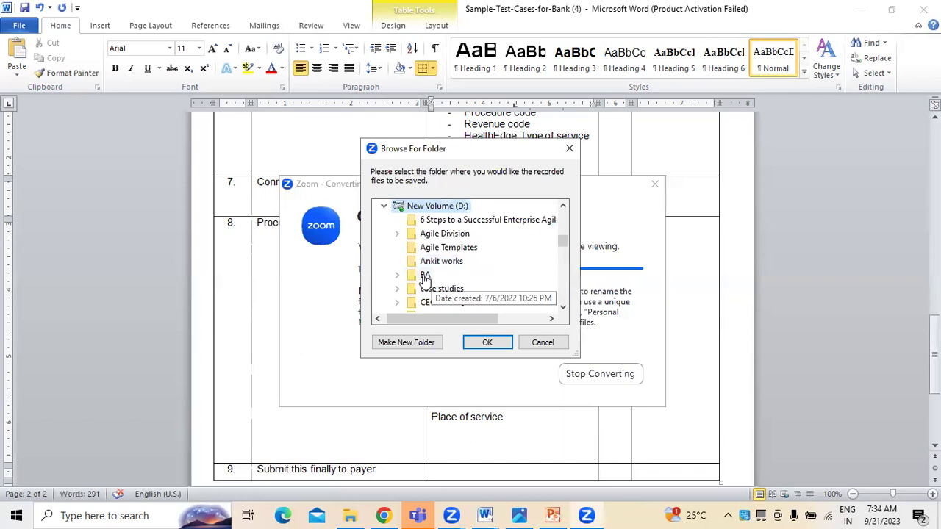
pyautogui.doubleClick(425, 276)
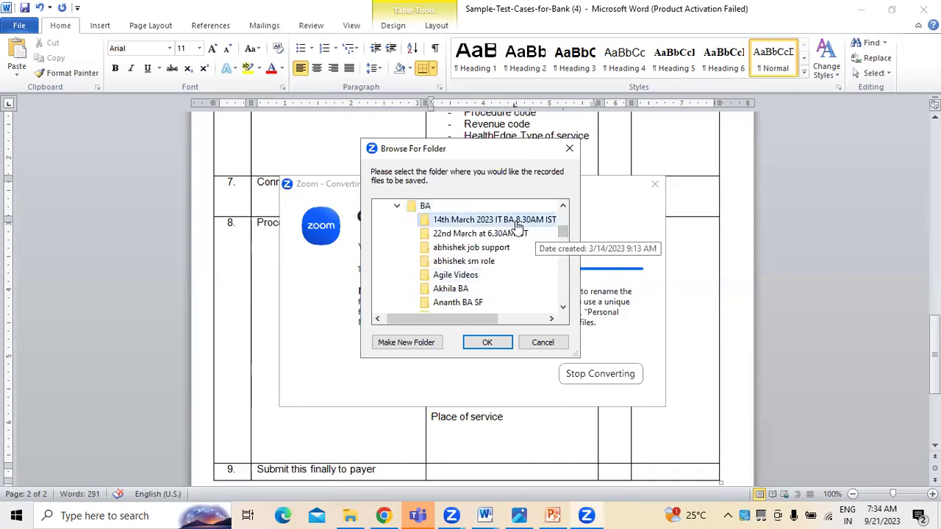
# Look through the BA subfolders from the letter R onward for the claims testing folder.
pyautogui.press('r')
pyautogui.press('e')
pyautogui.press('r')
pyautogui.press('r')
pyautogui.press('r')
pyautogui.press('r')
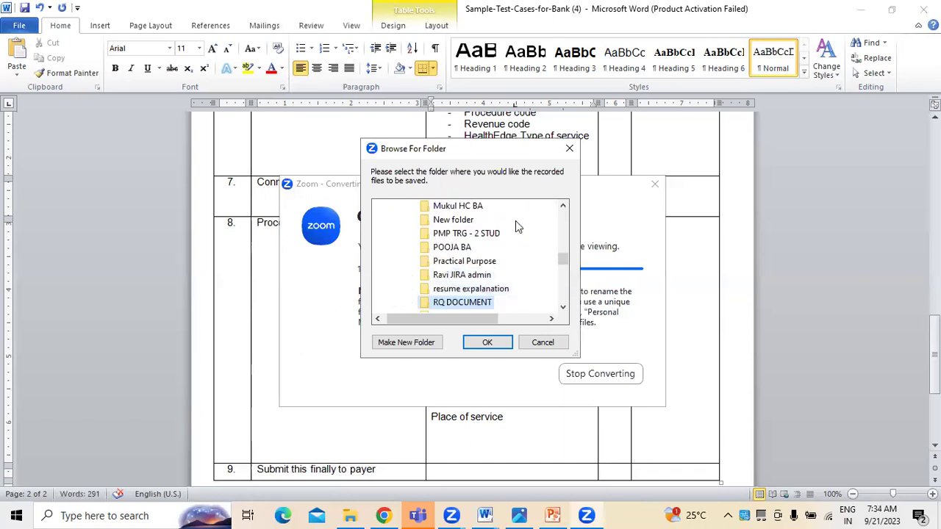
pyautogui.press('r')
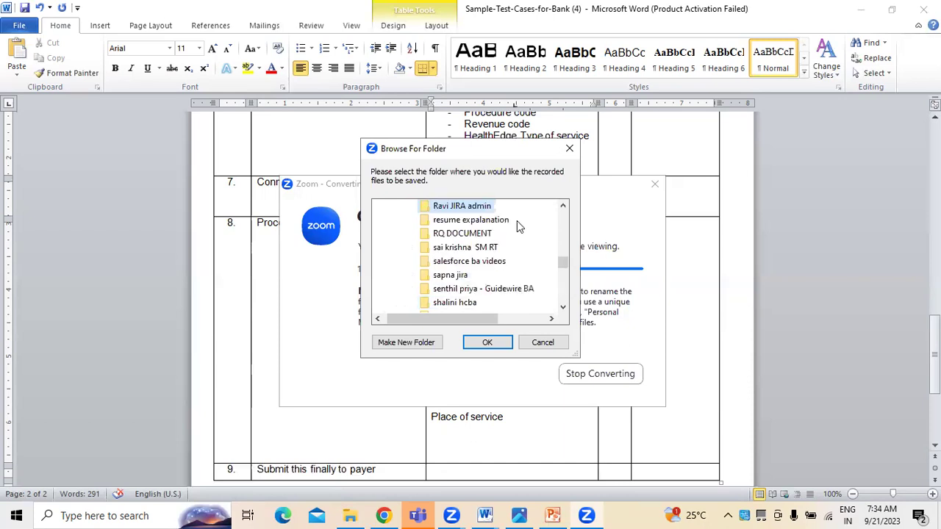
pyautogui.click(562, 308)
pyautogui.click(562, 308)
pyautogui.click(563, 308)
pyautogui.click(562, 308)
pyautogui.click(562, 308)
pyautogui.click(563, 307)
pyautogui.click(563, 308)
pyautogui.click(562, 308)
pyautogui.click(562, 308)
pyautogui.click(562, 308)
pyautogui.click(563, 308)
pyautogui.click(562, 308)
pyautogui.click(562, 308)
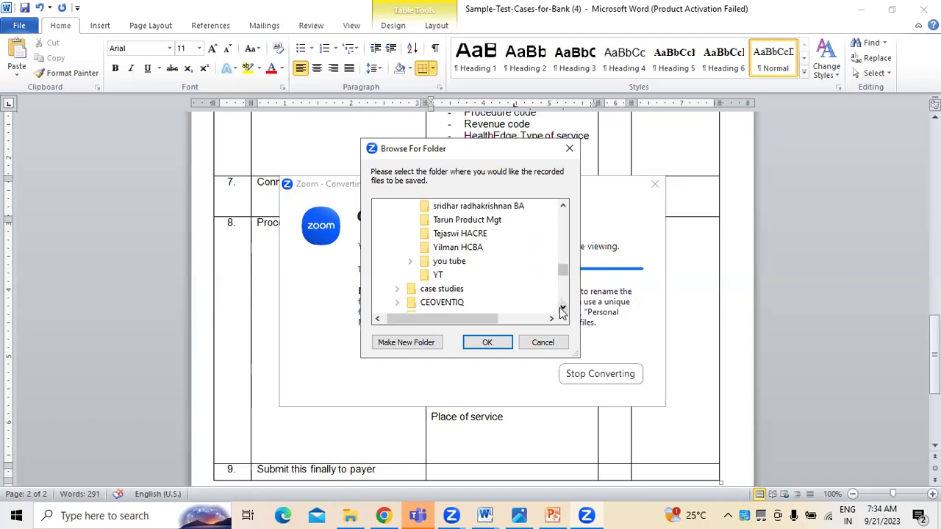
pyautogui.click(562, 308)
pyautogui.click(563, 308)
# Save the recording in the claims testing subfolder under the letter M in BA, and close the folder window that opens.
pyautogui.click(563, 207)
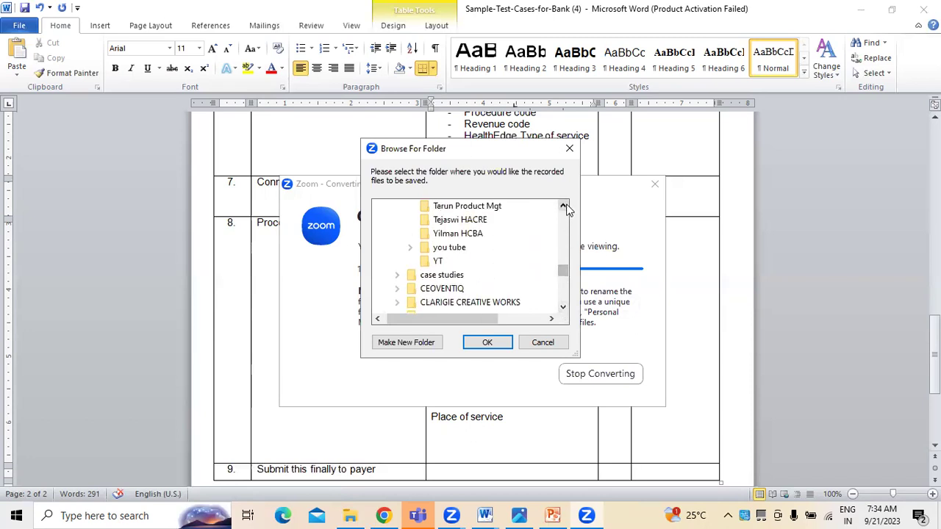
pyautogui.click(563, 207)
pyautogui.click(563, 206)
pyautogui.click(563, 207)
pyautogui.click(563, 207)
pyautogui.click(563, 206)
pyautogui.click(563, 207)
pyautogui.click(563, 207)
pyautogui.click(563, 206)
pyautogui.click(563, 207)
pyautogui.click(563, 207)
pyautogui.click(563, 206)
pyautogui.click(563, 206)
pyautogui.click(563, 207)
pyautogui.click(563, 206)
pyautogui.click(563, 206)
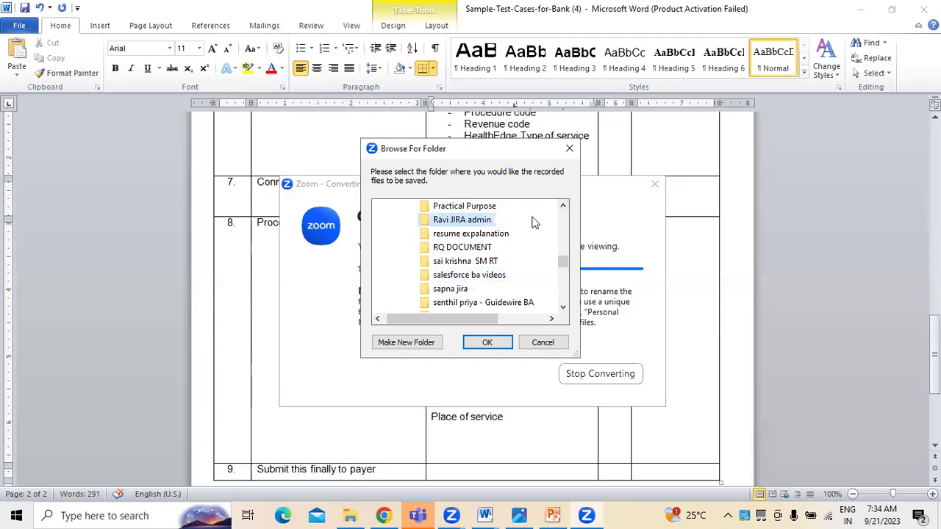
pyautogui.click(563, 207)
pyautogui.click(563, 207)
pyautogui.click(563, 207)
pyautogui.click(563, 207)
pyautogui.click(563, 207)
pyautogui.click(563, 206)
pyautogui.click(563, 206)
pyautogui.click(563, 207)
pyautogui.click(563, 207)
pyautogui.click(563, 206)
pyautogui.click(563, 207)
pyautogui.click(563, 207)
pyautogui.click(563, 206)
pyautogui.click(563, 206)
pyautogui.click(563, 207)
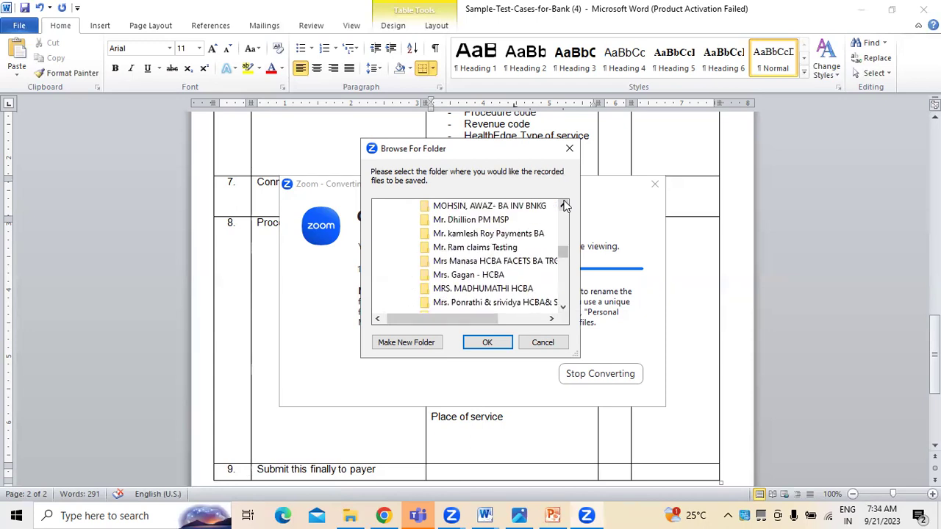
pyautogui.click(485, 246)
pyautogui.click(487, 342)
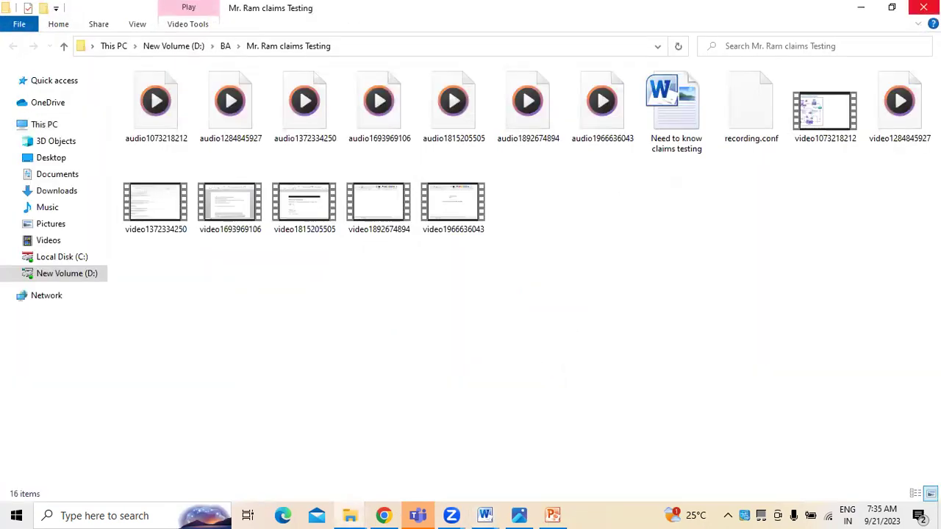
pyautogui.click(923, 9)
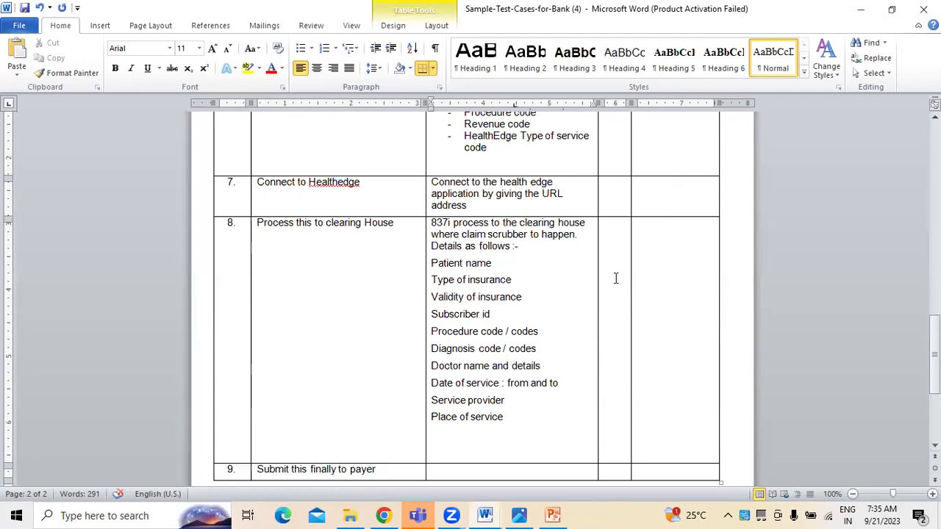
# Add the line "Total amount" beneath "Place of service" in the row 8 expected results.
pyautogui.write('Totak')
pyautogui.press('BackSpace')
pyautogui.press('BackSpace')
pyautogui.press('BackSpace')
pyautogui.write('al amopunt')
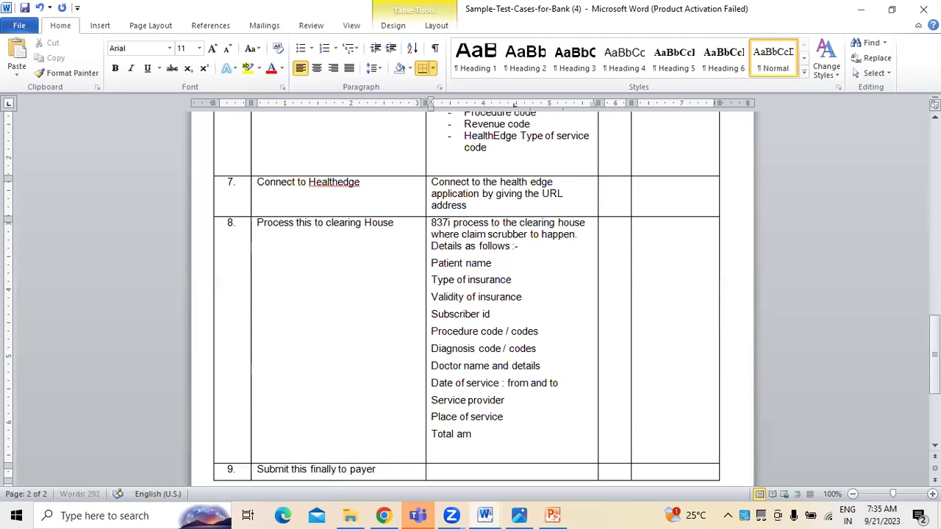
pyautogui.press('BackSpace')
pyautogui.press('BackSpace')
pyautogui.press('BackSpace')
pyautogui.press('BackSpace')
pyautogui.write('unt')
pyautogui.click(433, 279)
pyautogui.click(321, 302)
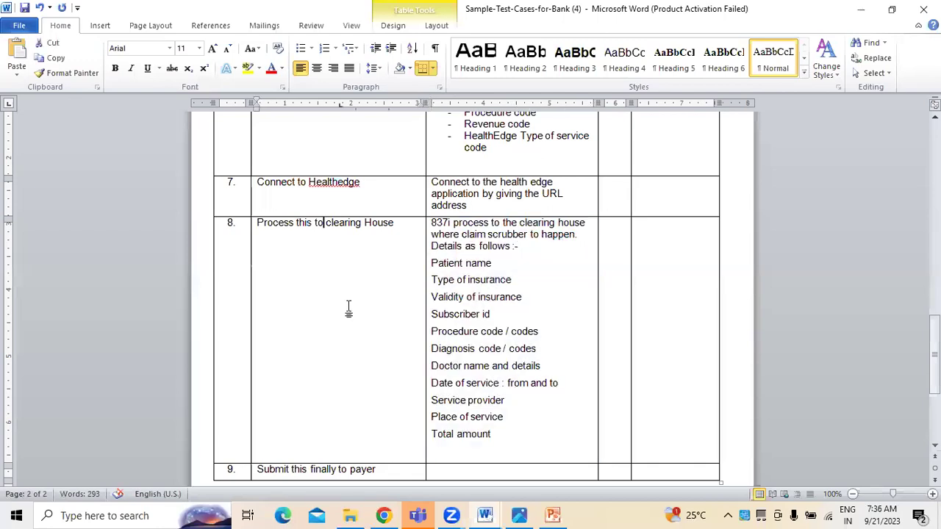
pyautogui.moveTo(432, 278); pyautogui.dragTo(531, 296)
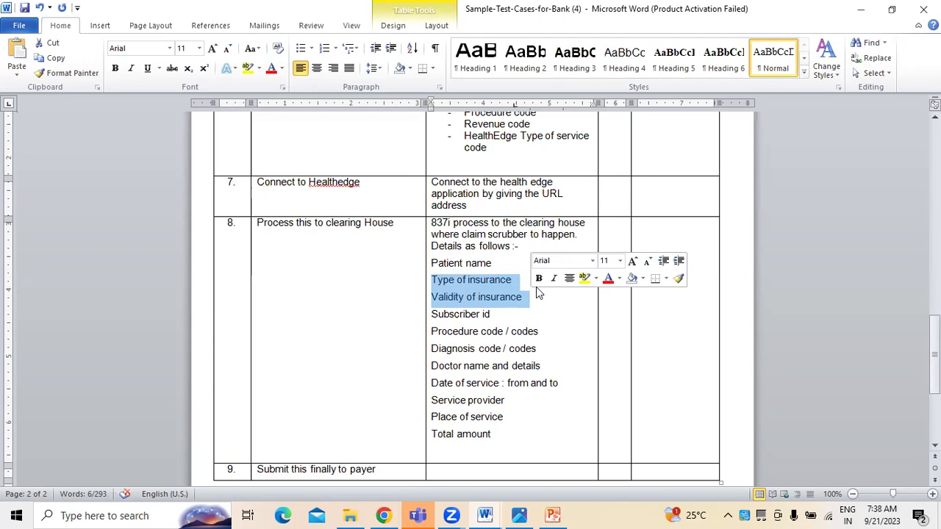
pyautogui.click(438, 451)
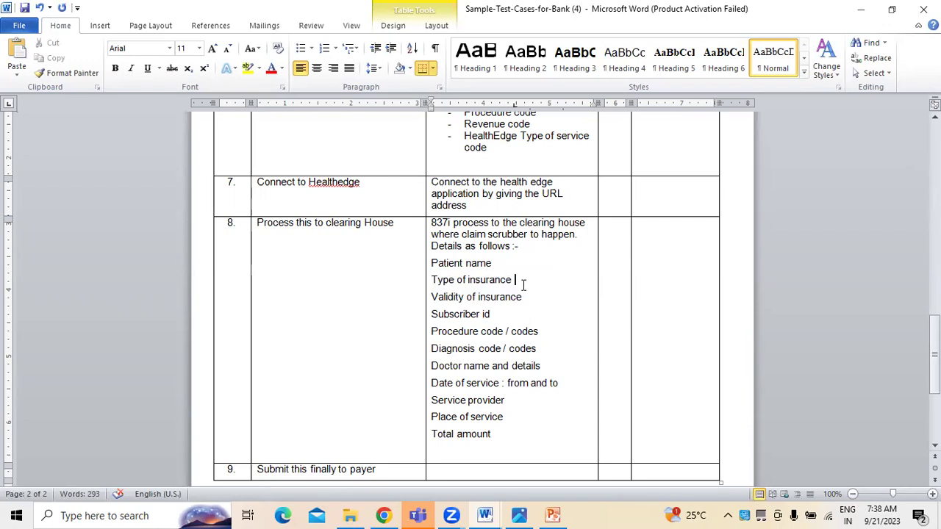
# Insert the line "Plan Details" between "Type of insurance" and "Validity of insurance" in row 8.
pyautogui.click(523, 285)
pyautogui.press('Return')
pyautogui.write('Pla')
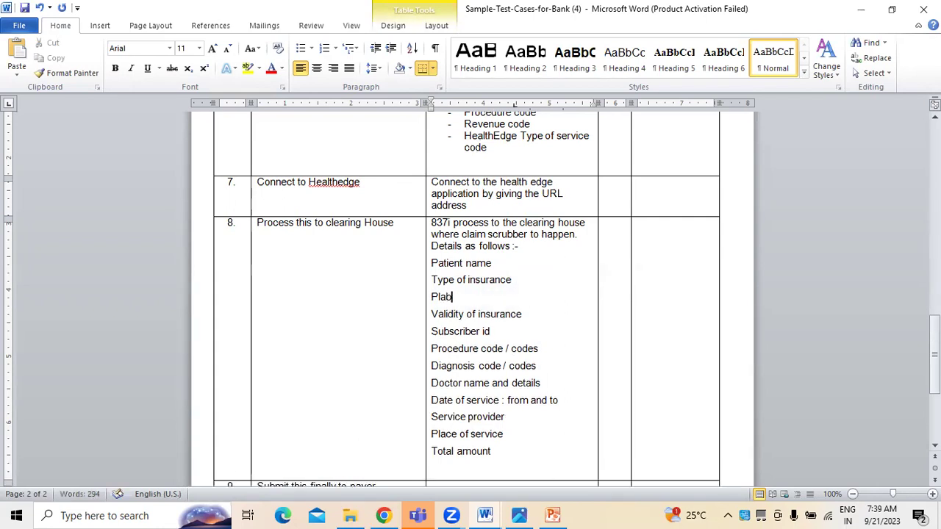
pyautogui.write('n Details')
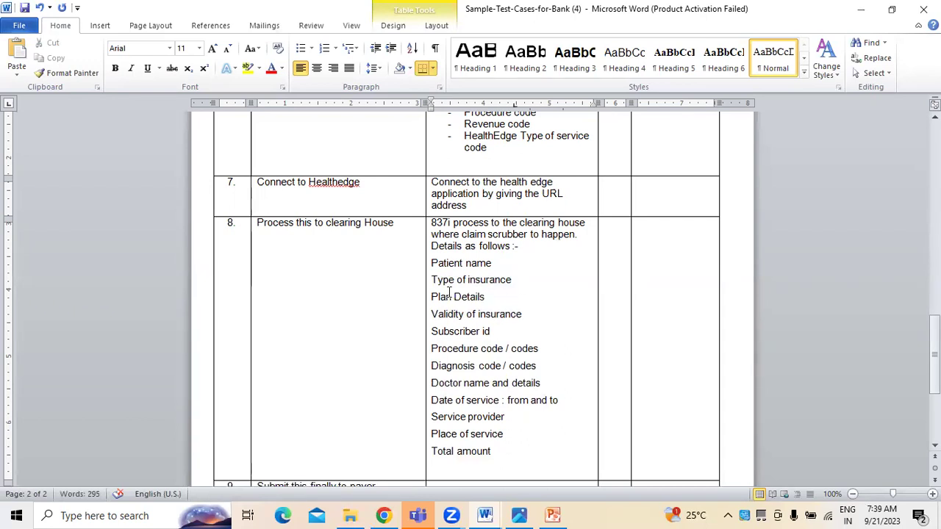
# Review the row 8 expected results, from the 837i claim scrubber sentence down to the last listed detail.
pyautogui.click(533, 325)
pyautogui.click(549, 366)
pyautogui.click(560, 381)
pyautogui.click(507, 435)
pyautogui.click(500, 452)
pyautogui.scroll(-1, 537, 418)
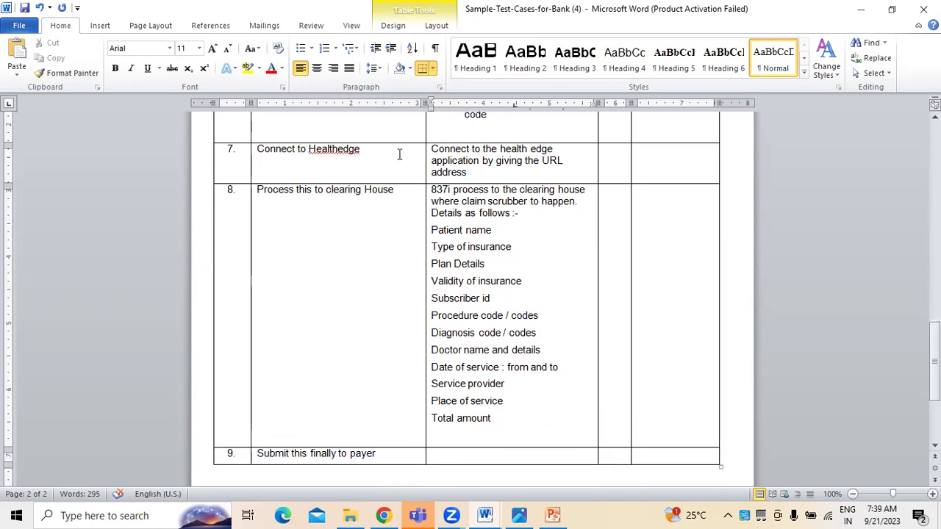
pyautogui.moveTo(432, 189); pyautogui.dragTo(516, 419)
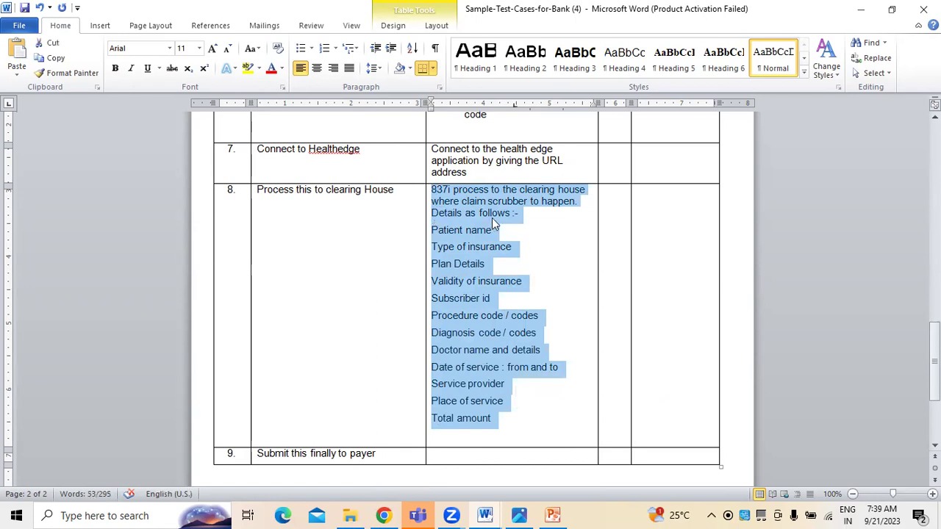
pyautogui.click(544, 219)
pyautogui.moveTo(463, 201); pyautogui.dragTo(525, 207)
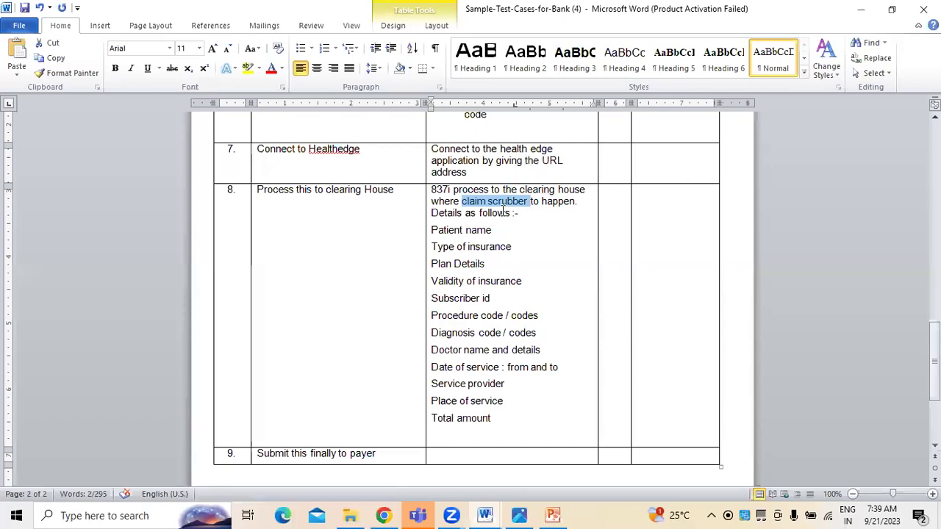
pyautogui.moveTo(430, 190); pyautogui.dragTo(509, 425)
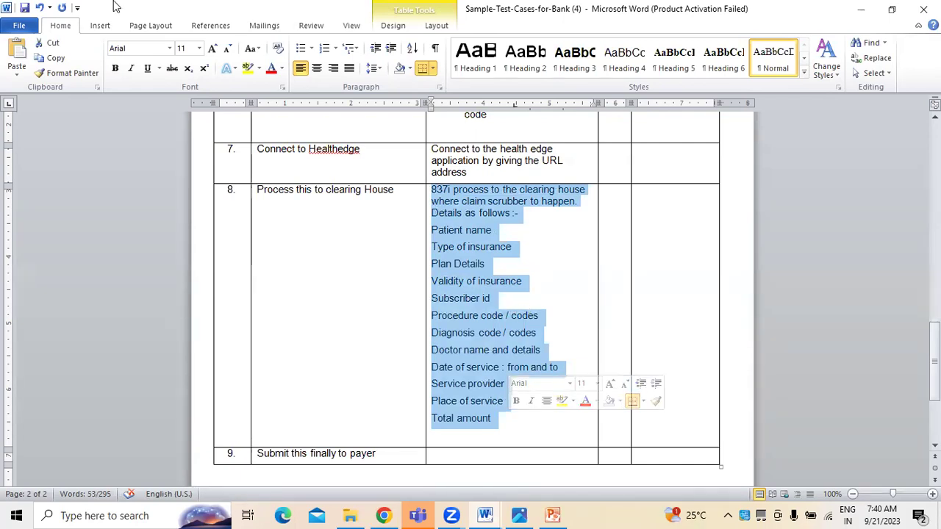
pyautogui.click(529, 423)
# Enter "Submit 837i claims submission form" as the expected result of row 9, "Submit this finally to payer".
pyautogui.scroll(-3, 527, 424)
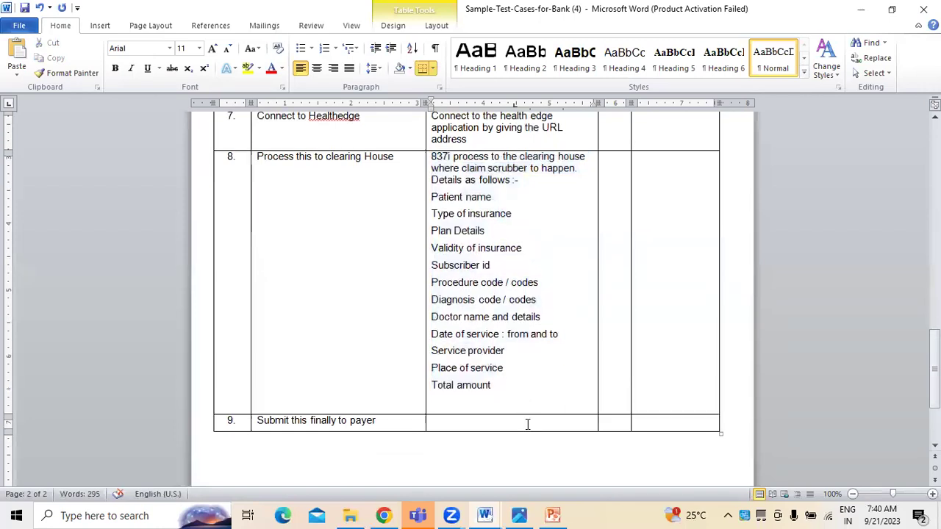
pyautogui.click(466, 355)
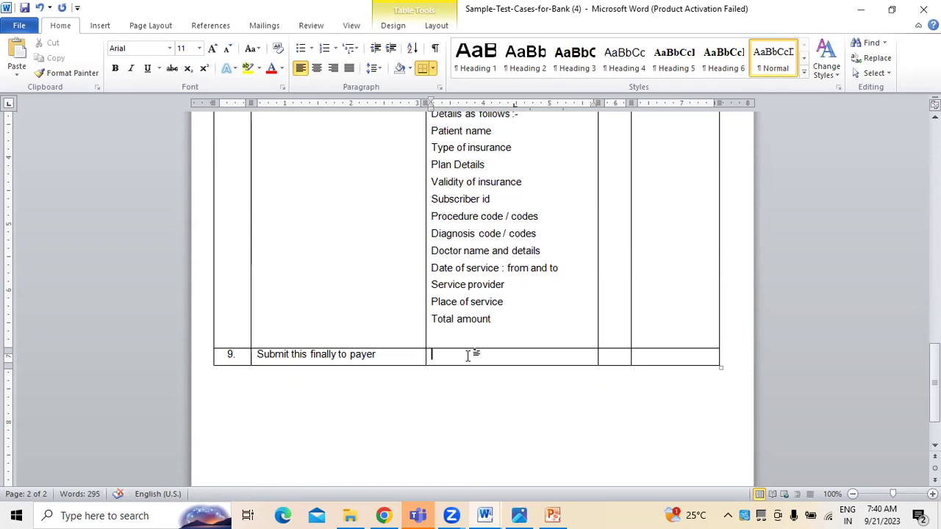
pyautogui.write('Submit 837')
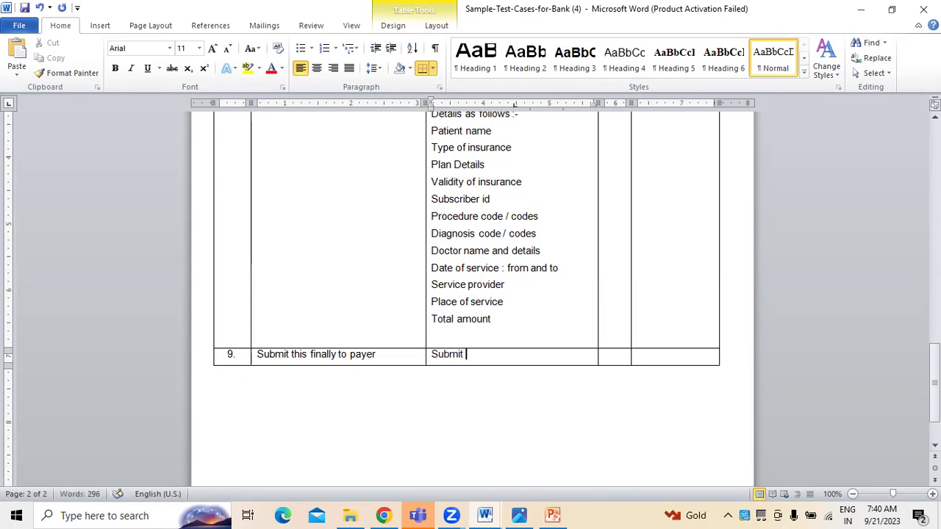
pyautogui.write('i f')
pyautogui.write('o')
pyautogui.press('BackSpace')
pyautogui.press('BackSpace')
pyautogui.write('claims submission ')
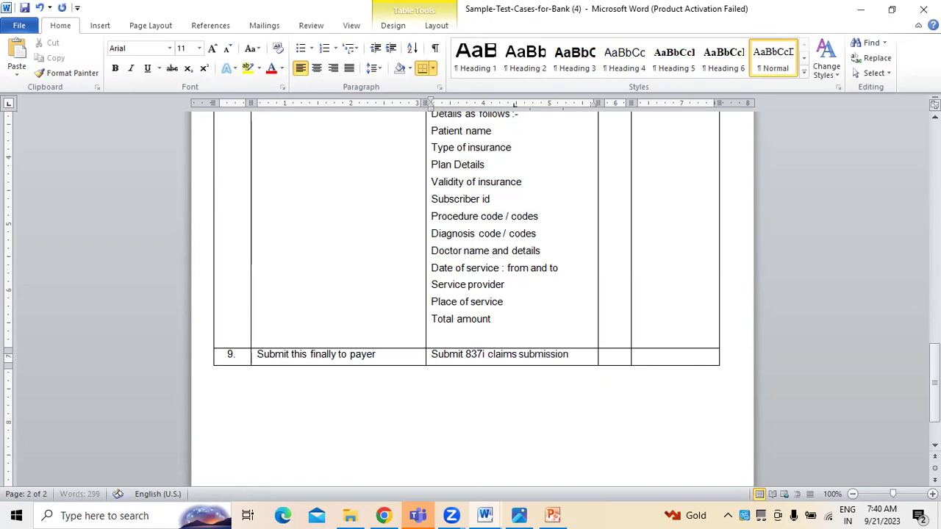
pyautogui.write('forem to')
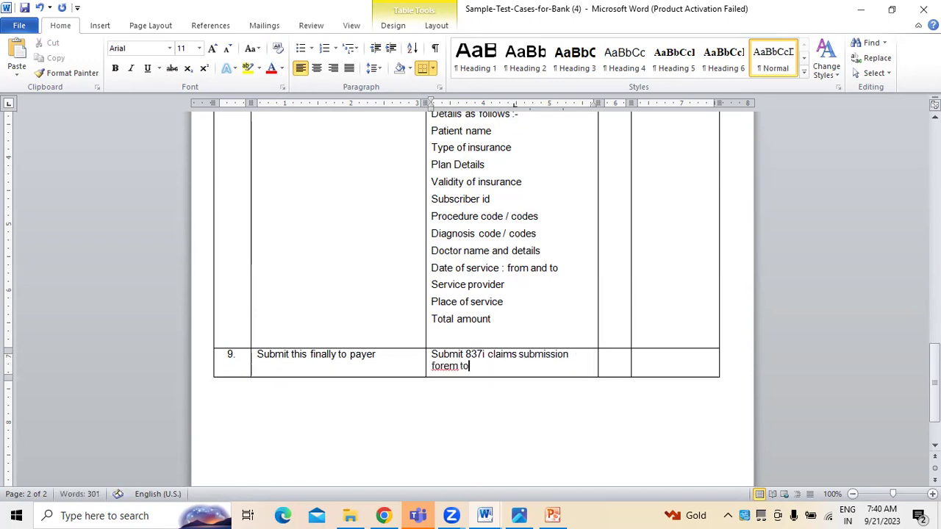
pyautogui.press('BackSpace')
pyautogui.press('BackSpace')
pyautogui.press('BackSpace')
pyautogui.press('BackSpace')
pyautogui.press('BackSpace')
pyautogui.write('m')
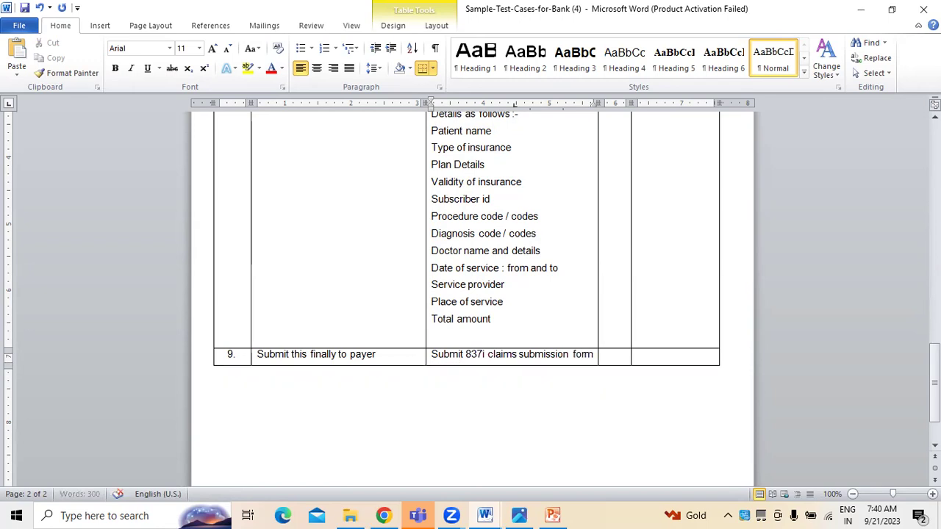
# Continue the row 9 expected result with "to the payer ( insurance company ) via Healthedge".
pyautogui.write(' to the pa')
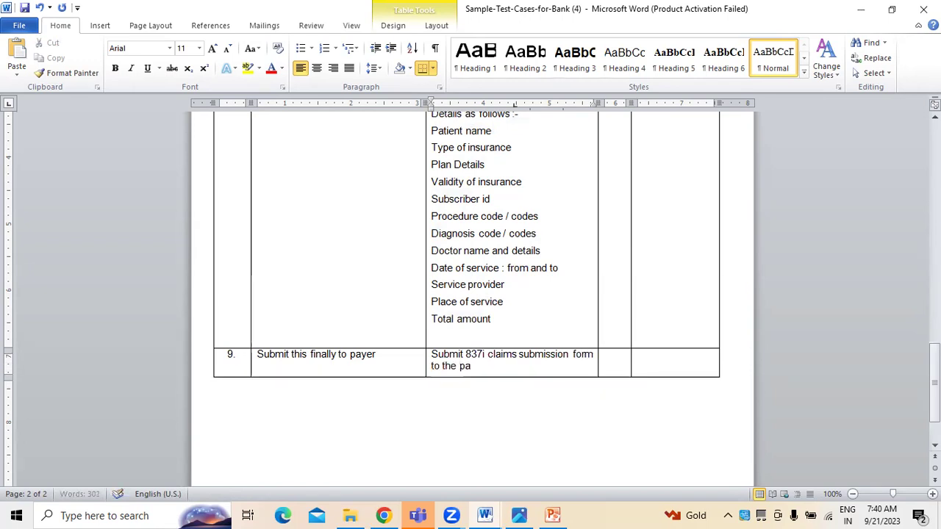
pyautogui.write('yer ( insurn')
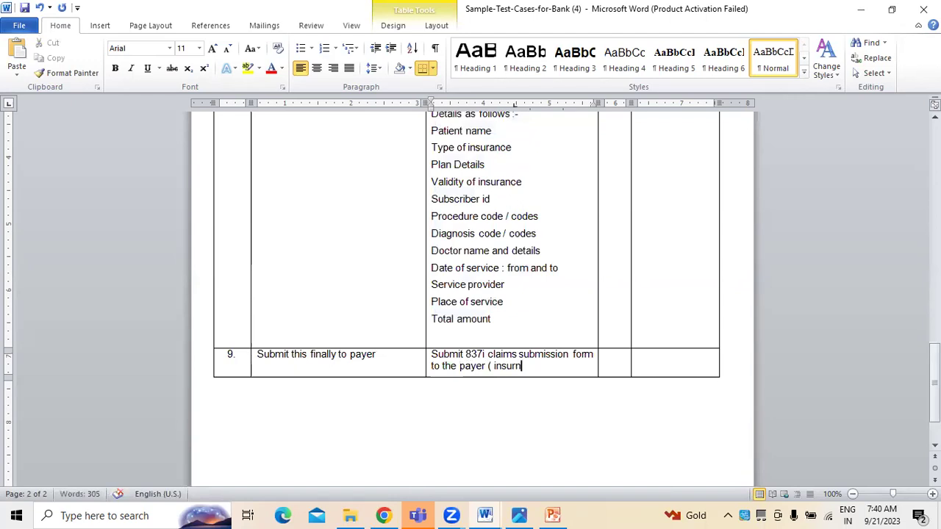
pyautogui.write('ance')
pyautogui.press('BackSpace')
pyautogui.press('BackSpace')
pyautogui.press('BackSpace')
pyautogui.press('BackSpace')
pyautogui.press('BackSpace')
pyautogui.press('BackSpace')
pyautogui.press('BackSpace')
pyautogui.write('rance company')
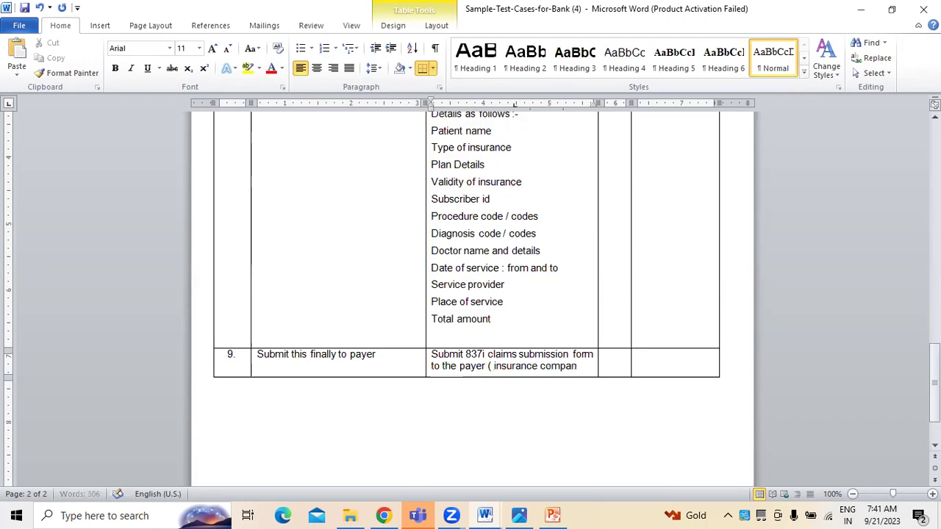
pyautogui.write(' )')
pyautogui.write('via Hea')
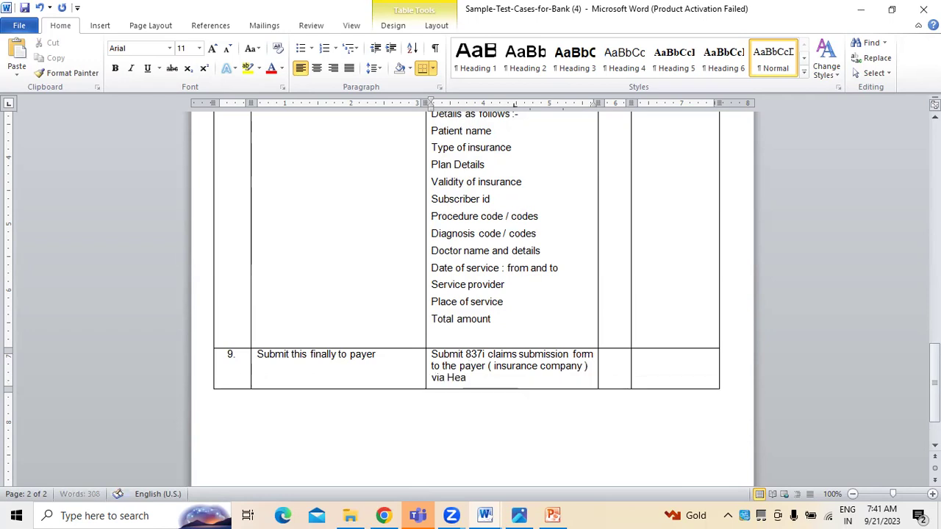
pyautogui.write('lthedge')
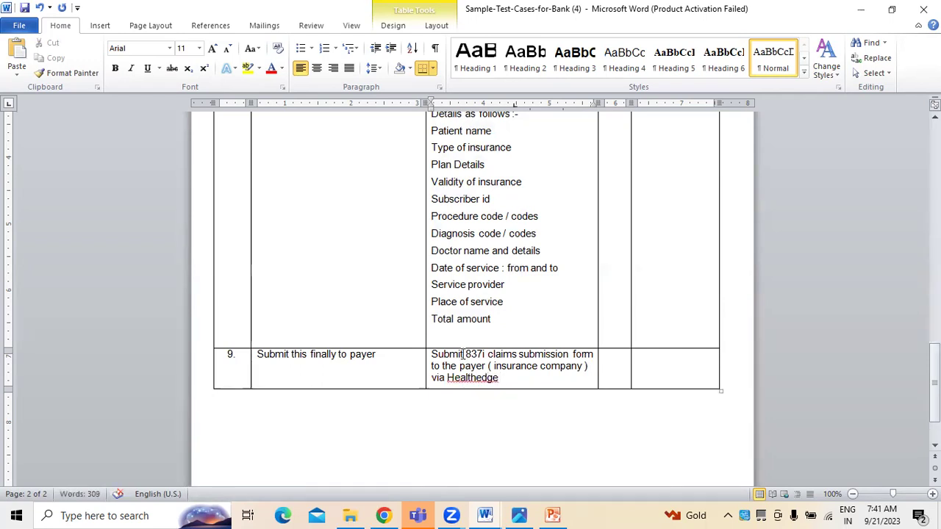
# Add several empty lines beneath "Submit this finally to payer" in row 9.
pyautogui.click(407, 358)
pyautogui.press('Return')
pyautogui.press('Return')
pyautogui.press('Return')
pyautogui.press('Return')
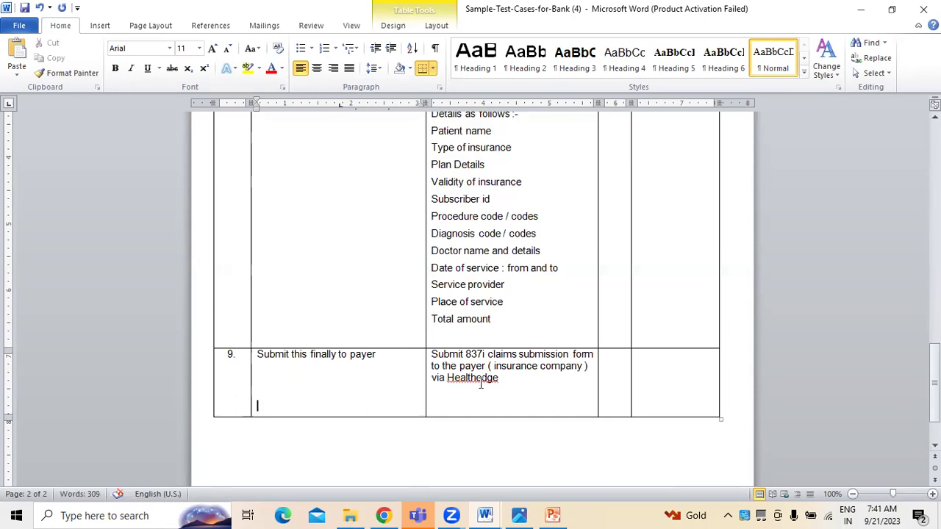
pyautogui.scroll(-2, 526, 466)
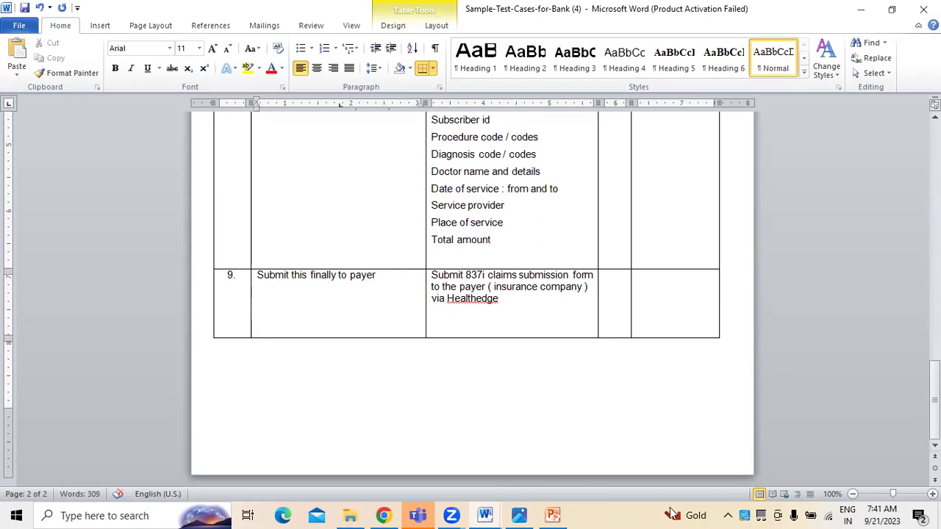
pyautogui.scroll(3, 365, 248)
pyautogui.scroll(10, 365, 249)
pyautogui.scroll(8, 377, 351)
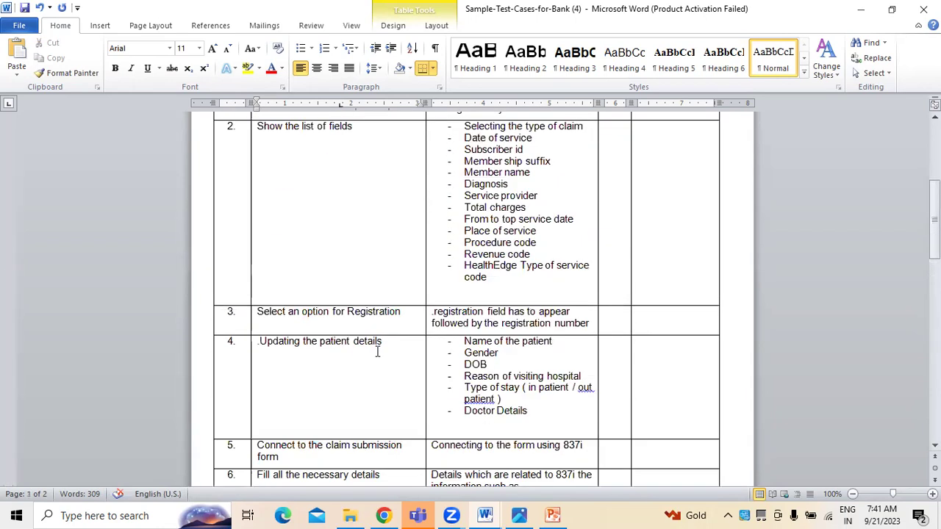
# Review the test case table from row 1 to row 8, then highlight the row 6 expected results for the 837i details.
pyautogui.scroll(4, 377, 352)
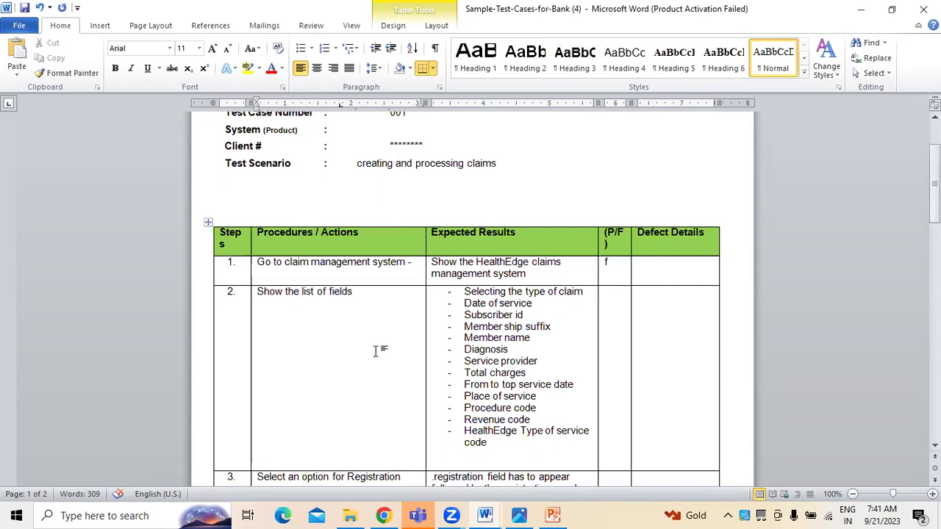
pyautogui.scroll(-4, 375, 352)
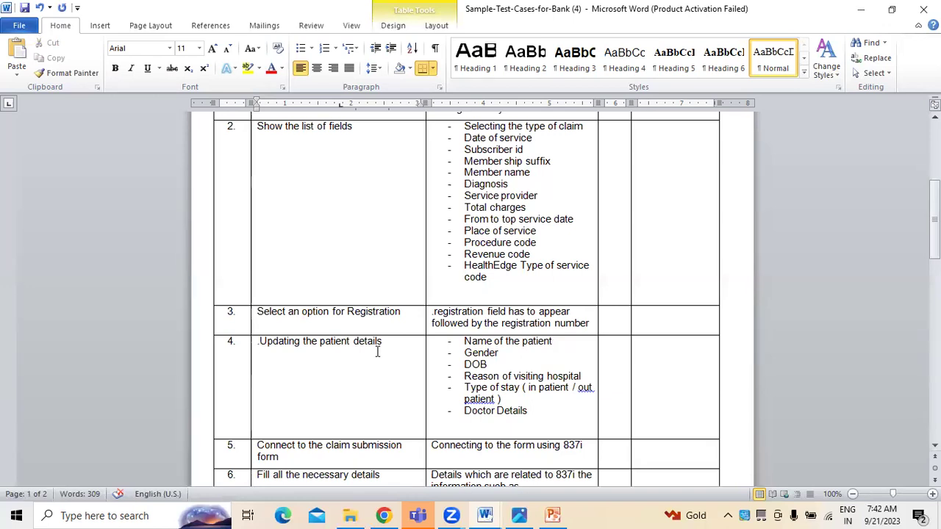
pyautogui.scroll(-5, 378, 353)
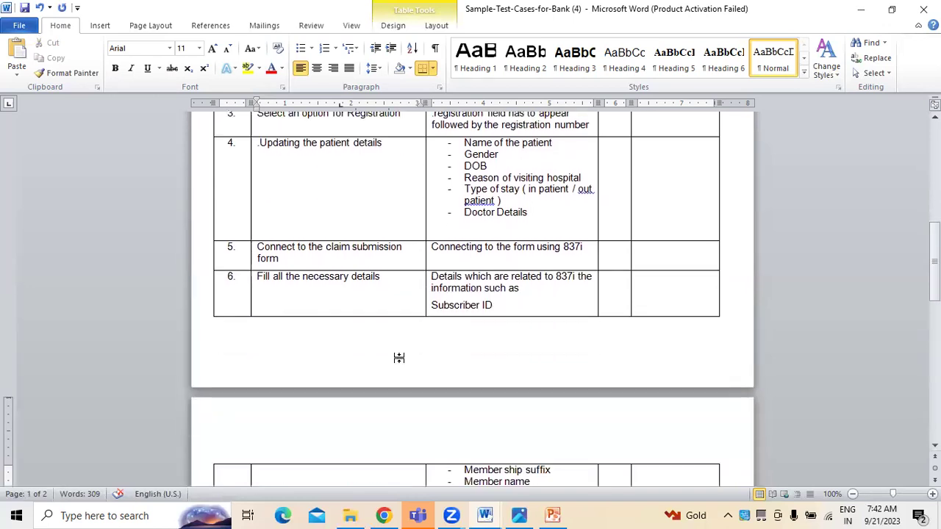
pyautogui.scroll(-4, 400, 357)
pyautogui.scroll(-2, 401, 358)
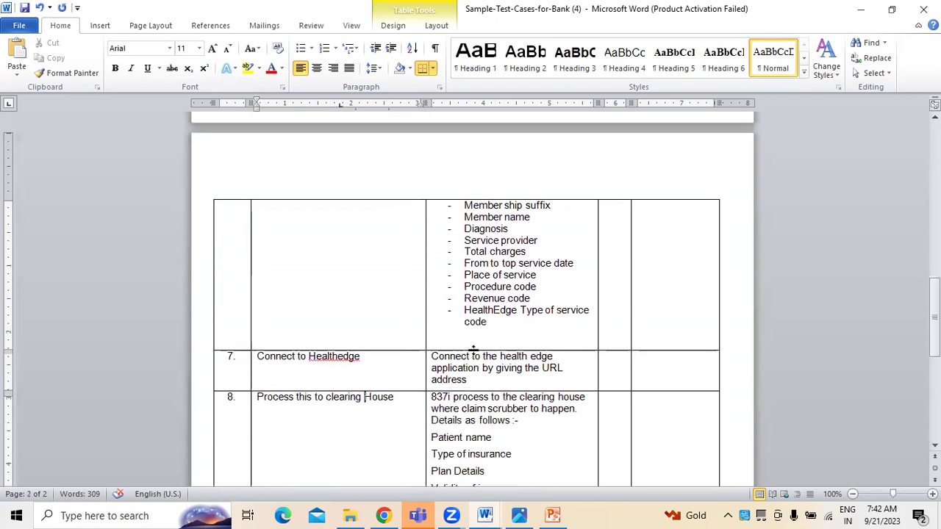
pyautogui.scroll(2, 474, 352)
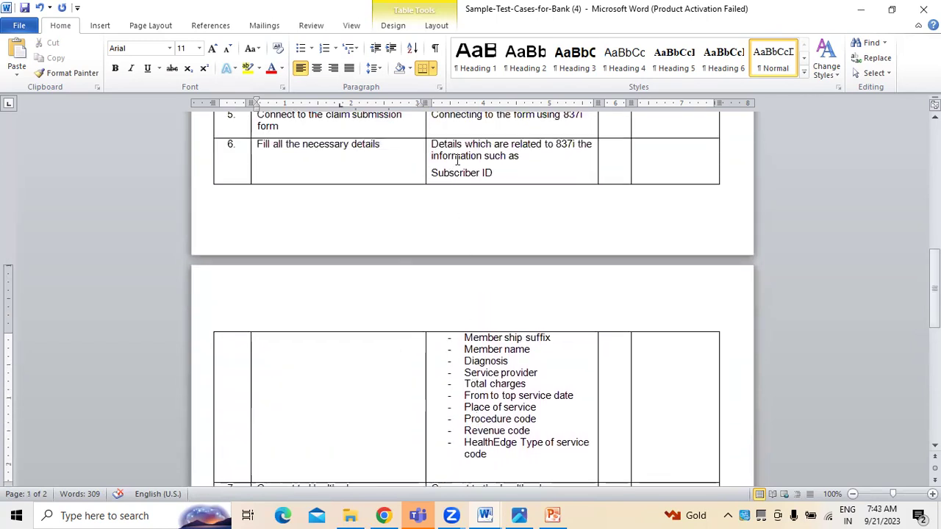
pyautogui.moveTo(441, 145)
pyautogui.mouseDown()
pyautogui.moveTo(485, 342)
pyautogui.moveTo(531, 459)
pyautogui.mouseUp()
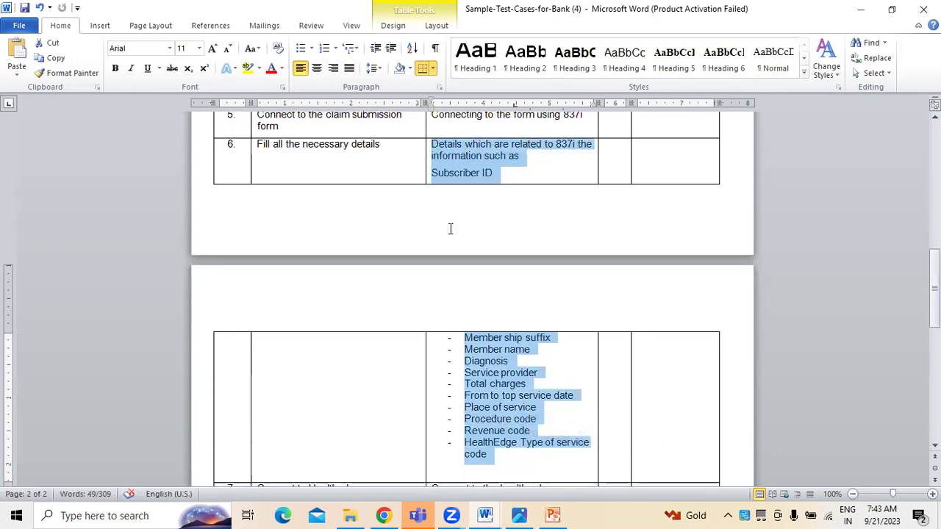
# Examine the Test Scenario entry "creating and processing claims" above the table and the first table rows beneath it.
pyautogui.scroll(5, 451, 229)
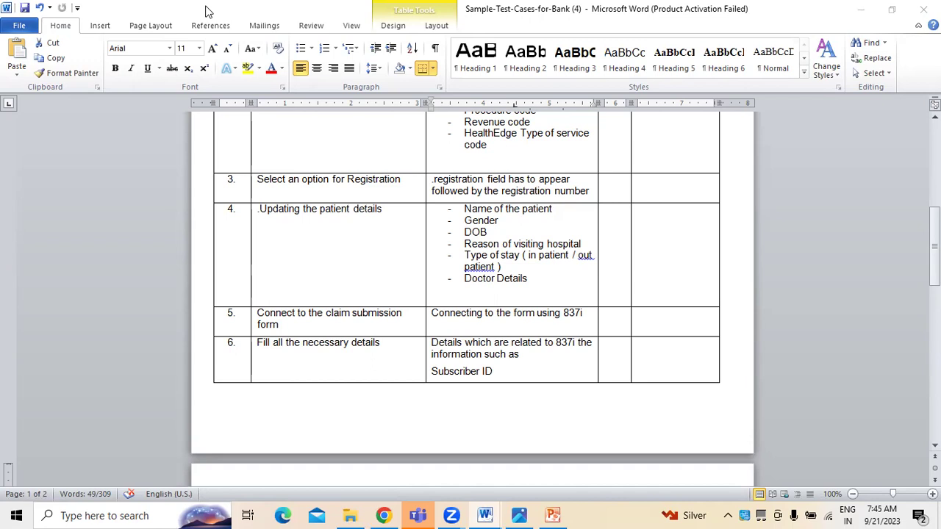
pyautogui.press('Tab')
pyautogui.moveTo(935, 247); pyautogui.dragTo(934, 158)
pyautogui.moveTo(350, 264); pyautogui.dragTo(527, 266)
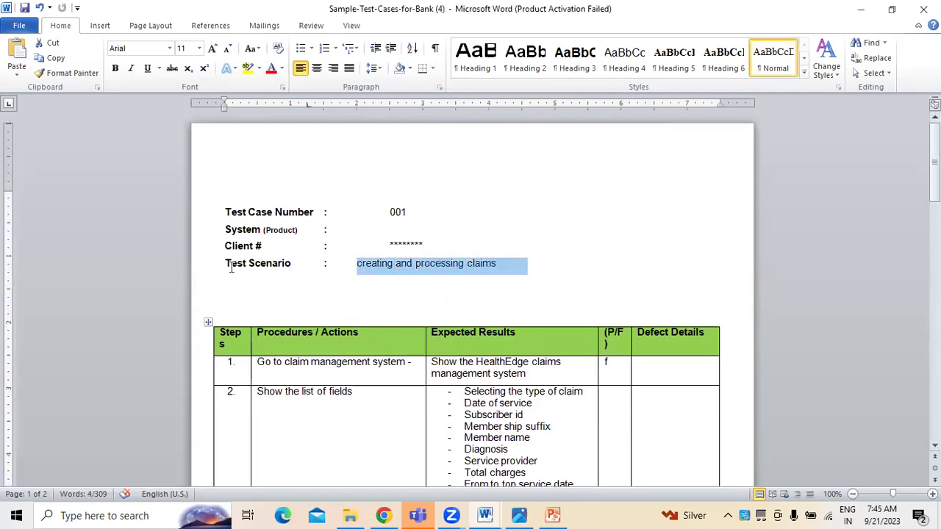
pyautogui.click(455, 295)
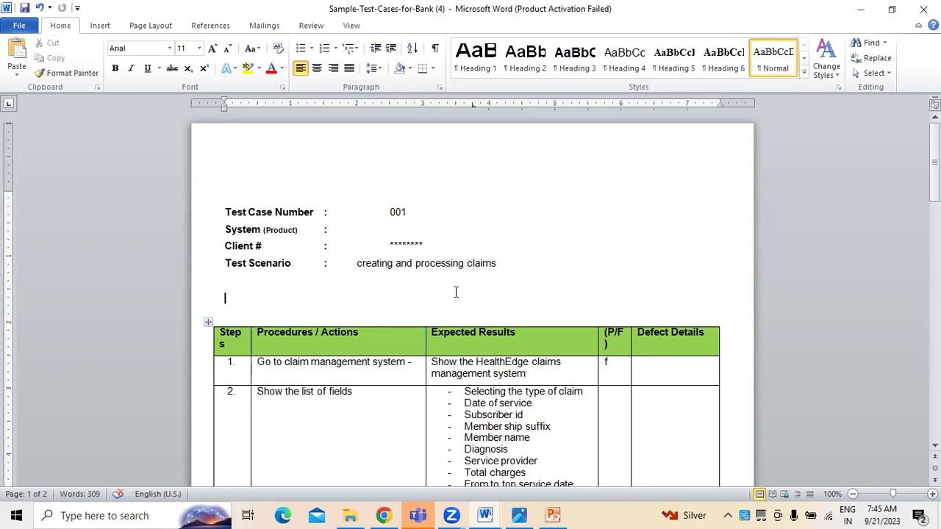
pyautogui.scroll(-3, 468, 272)
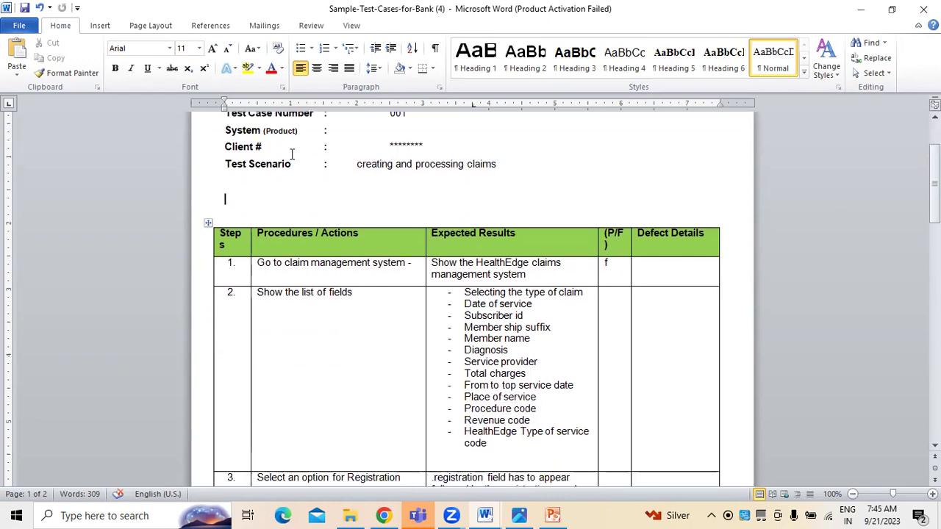